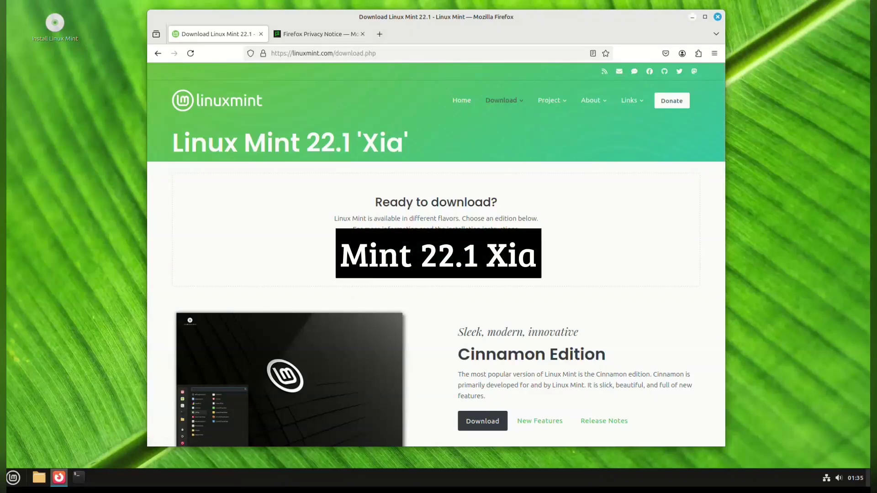
Minimize the browser, open a terminal, and run neofetch to show the live system's information.
click(692, 17)
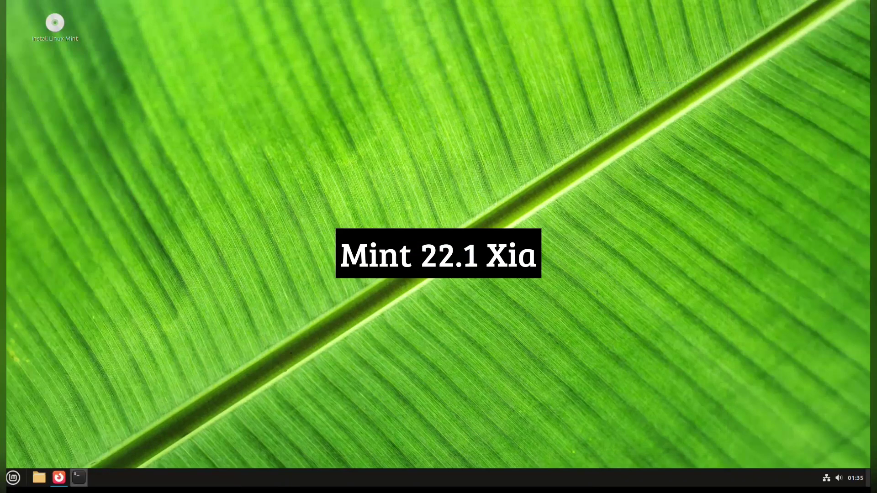
click(78, 477)
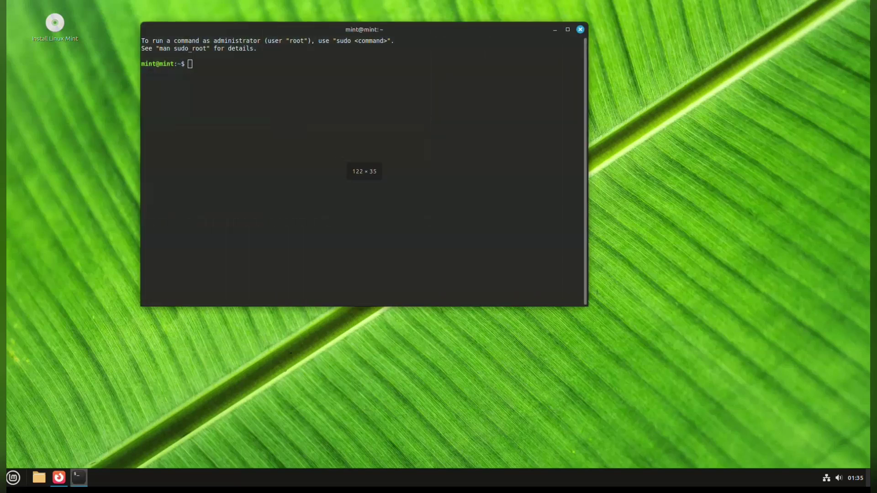
text(neofetch)
key(Return)
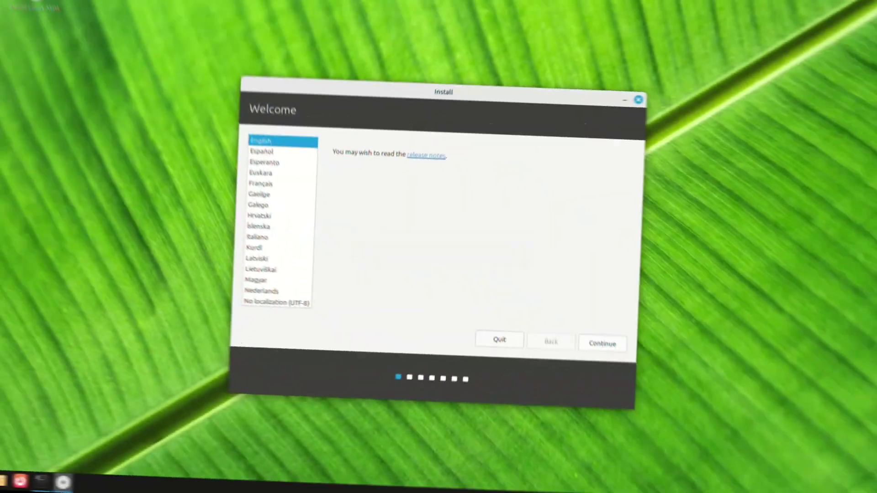
Accept English as the installation language with the English (Australia) keyboard layout, and include the multimedia codecs.
key(Return)
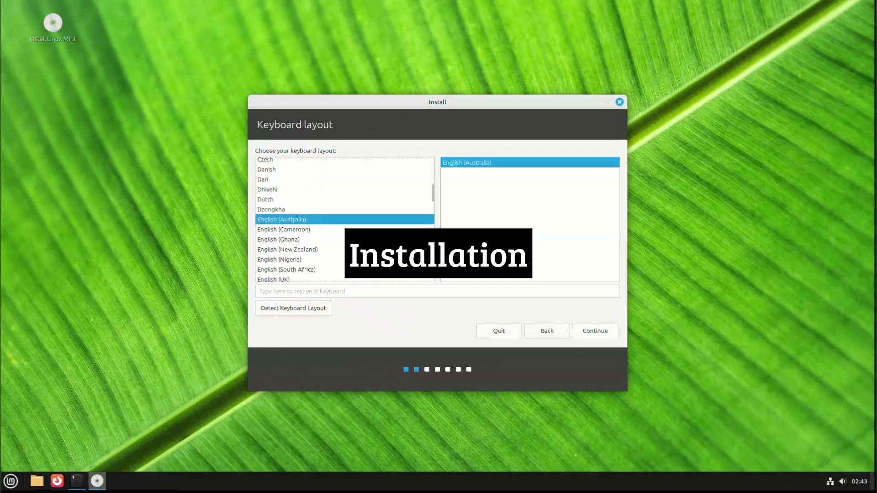
key(Return)
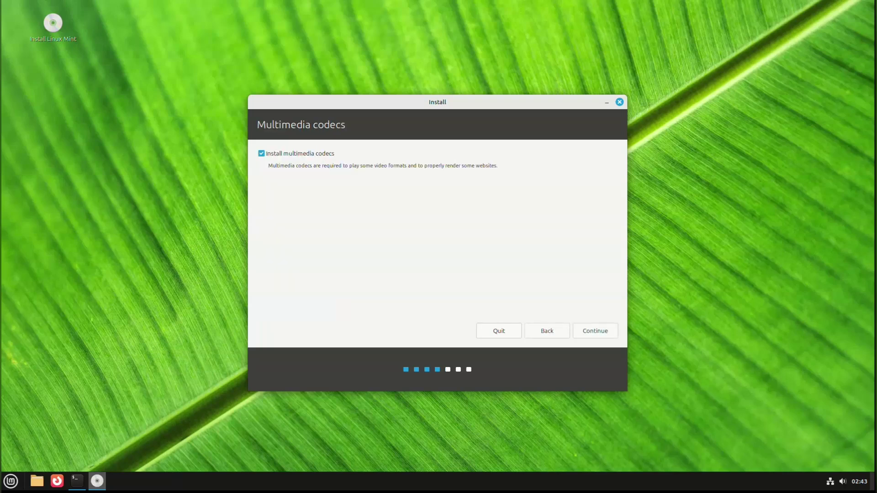
key(Return)
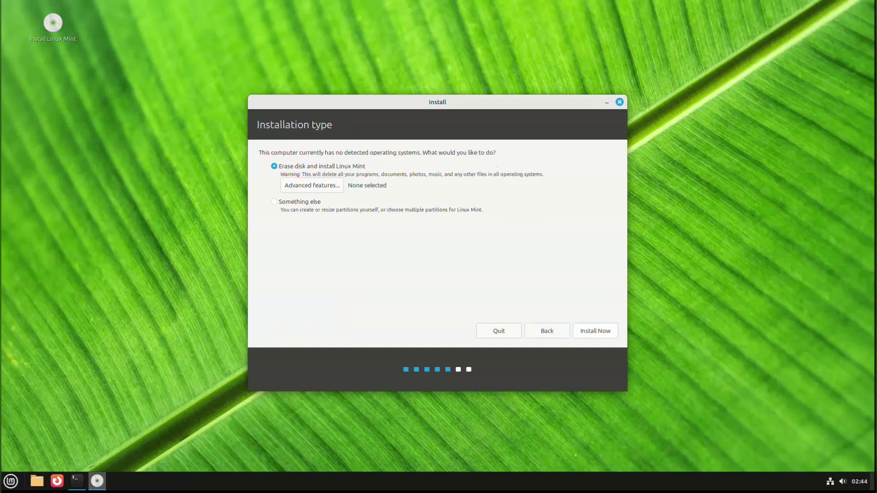
Choose to erase the disk and install Linux Mint, and confirm writing the partition changes to disk.
key(Return)
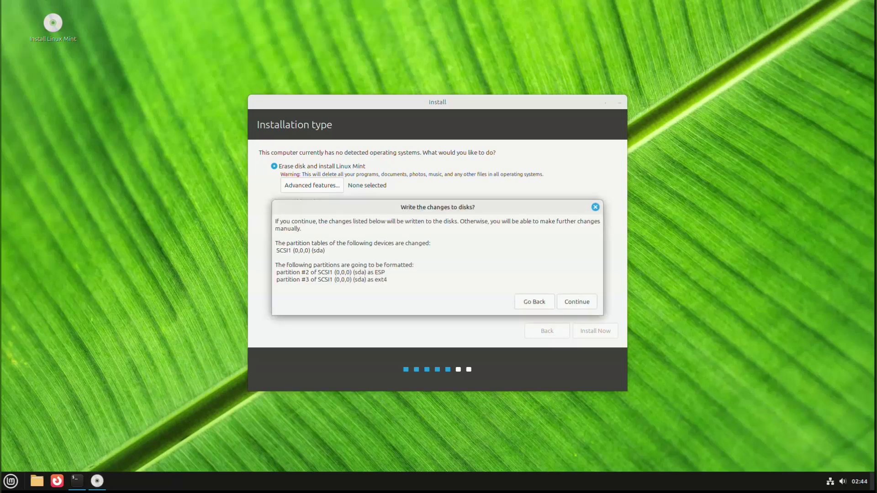
key(Return)
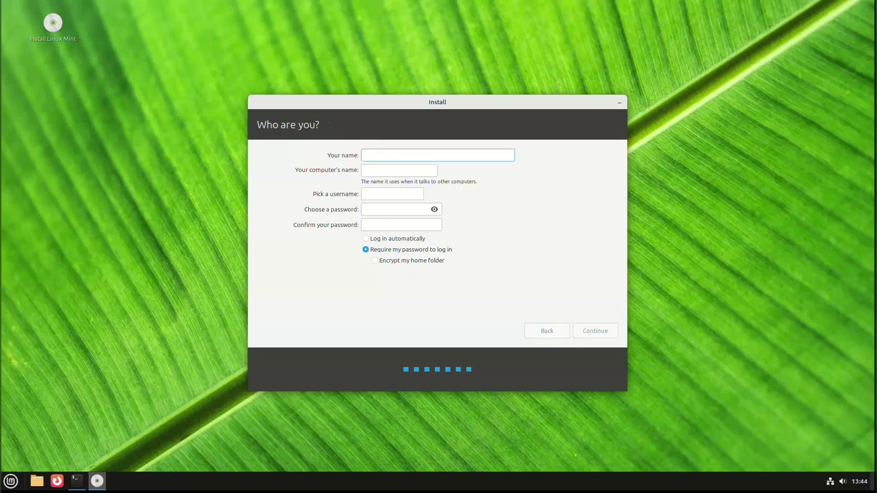
Fill in the user's name, keep the suggested computer name and username, enter and confirm the account password, and proceed with the installation.
text(Dad)
key(Tab)
key(Tab)
key(Tab)
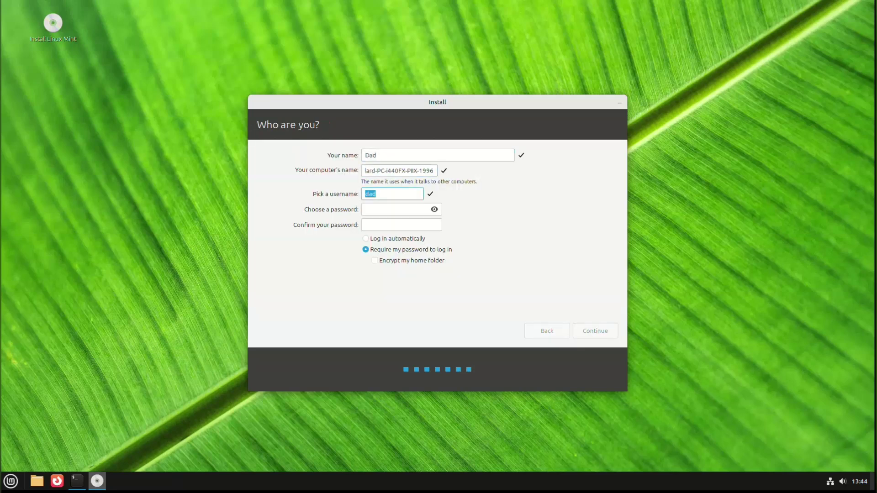
text(******)
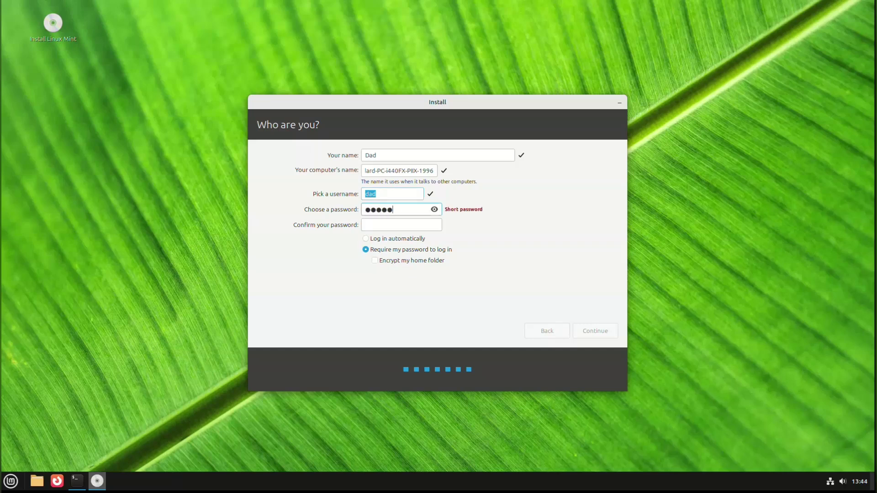
key(Tab)
text(******)
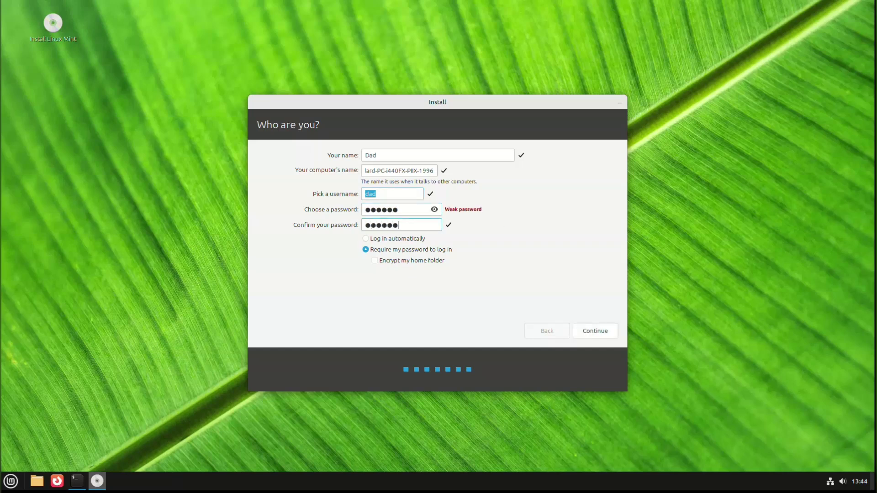
key(Return)
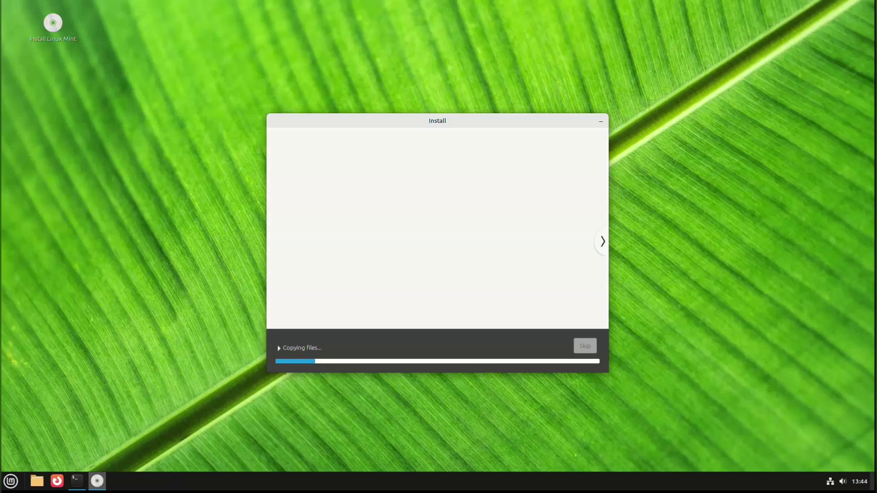
drag(438, 121, 457, 124)
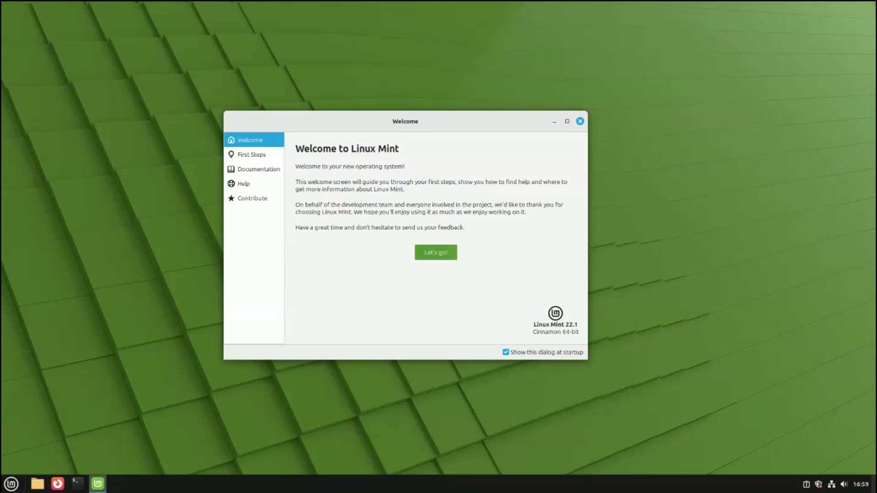
Start the Linux Mint welcome guide and look through the tools offered under First Steps.
click(435, 252)
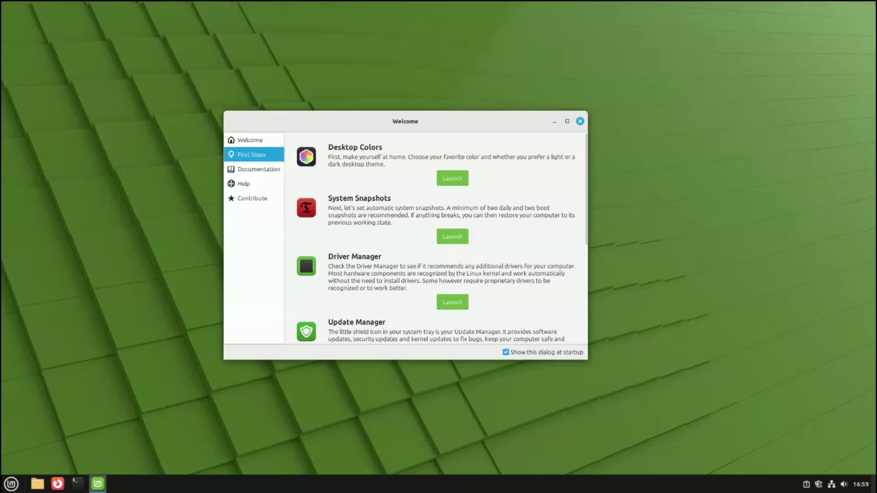
scroll(442, 239, down, 5)
scroll(442, 239, up, 2)
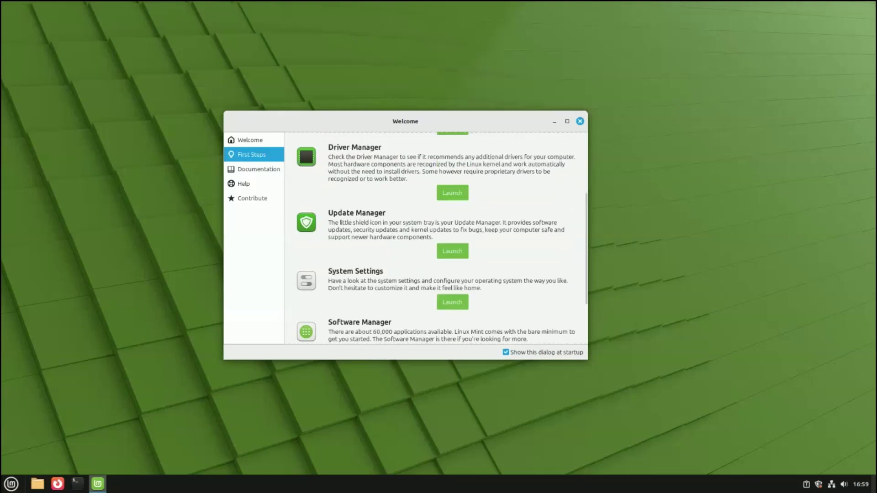
Launch the Driver Manager from First Steps, place it beside the Welcome window, and close it.
click(452, 220)
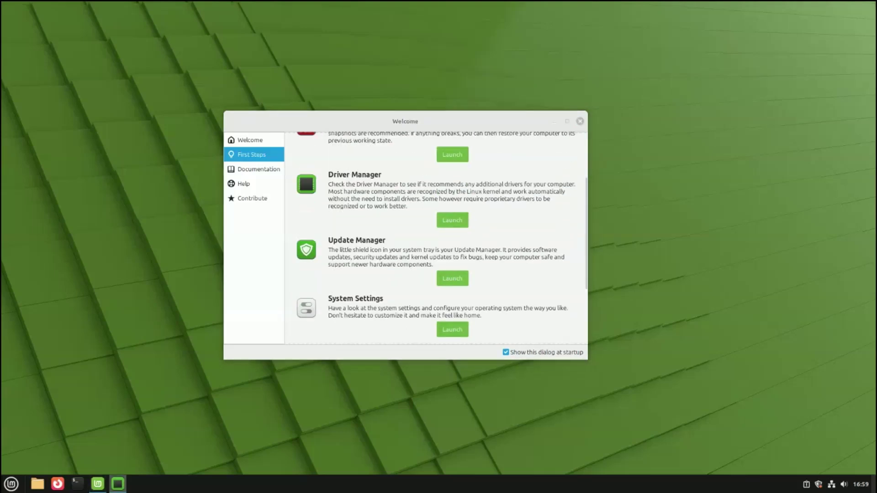
drag(438, 125, 633, 200)
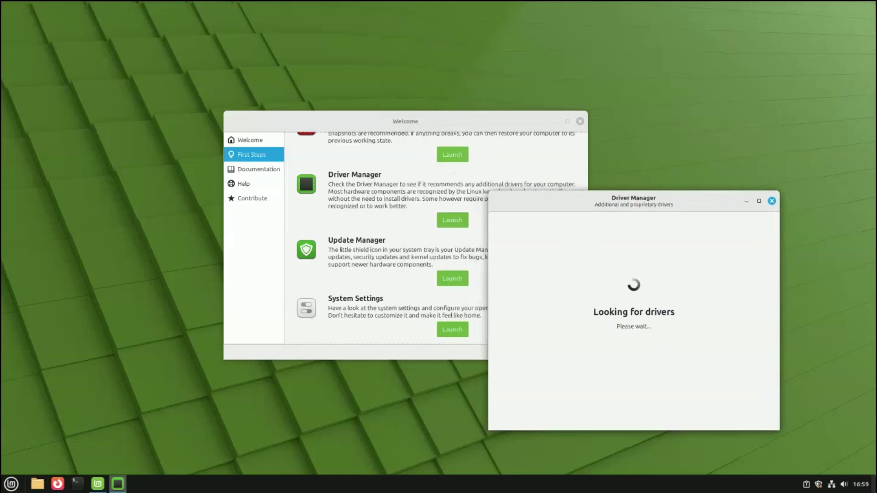
drag(405, 121, 219, 115)
drag(633, 201, 625, 122)
scroll(256, 228, up, 3)
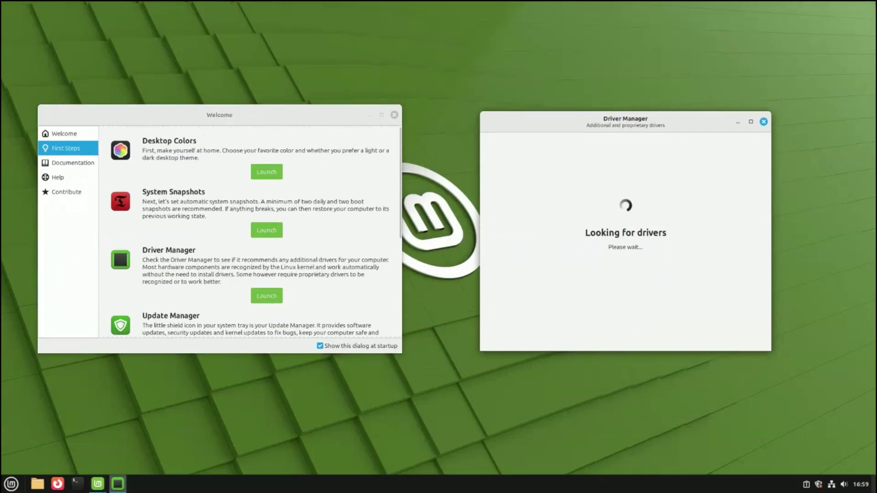
click(764, 122)
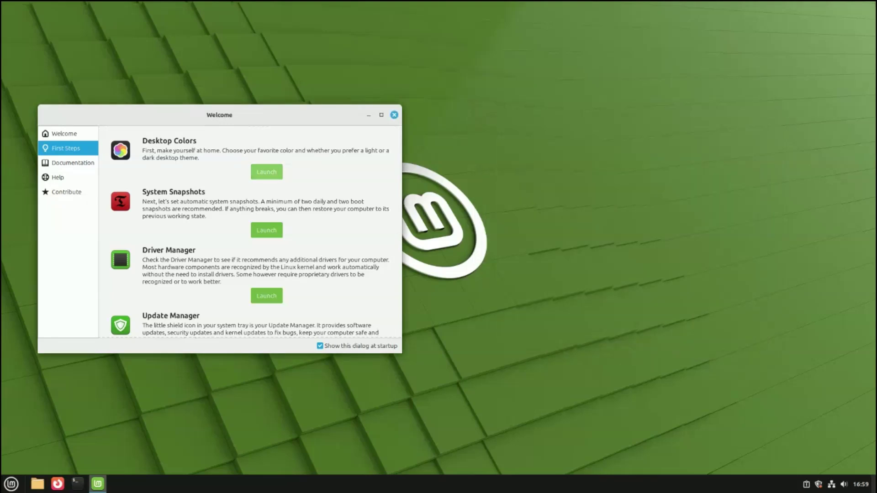
Launch Desktop Colors, try the Dark appearance, switch back to Mixed, and close the Themes window.
click(267, 172)
drag(439, 109, 631, 90)
click(654, 189)
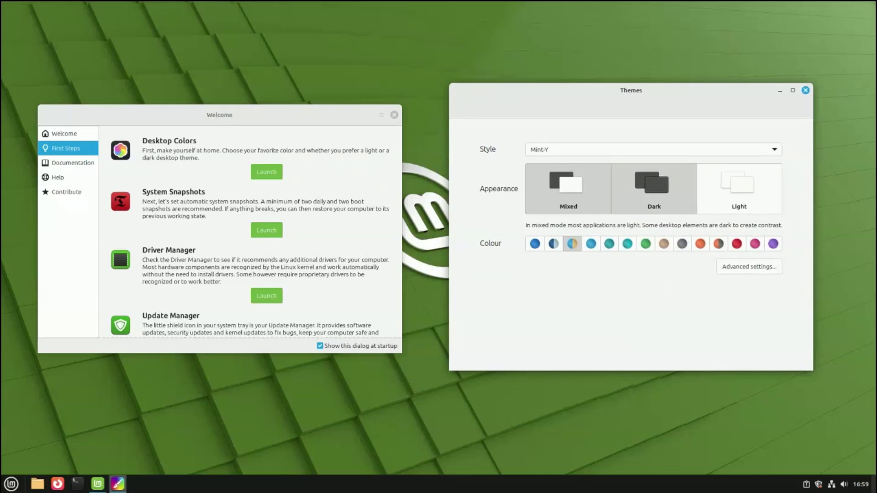
click(568, 189)
click(568, 189)
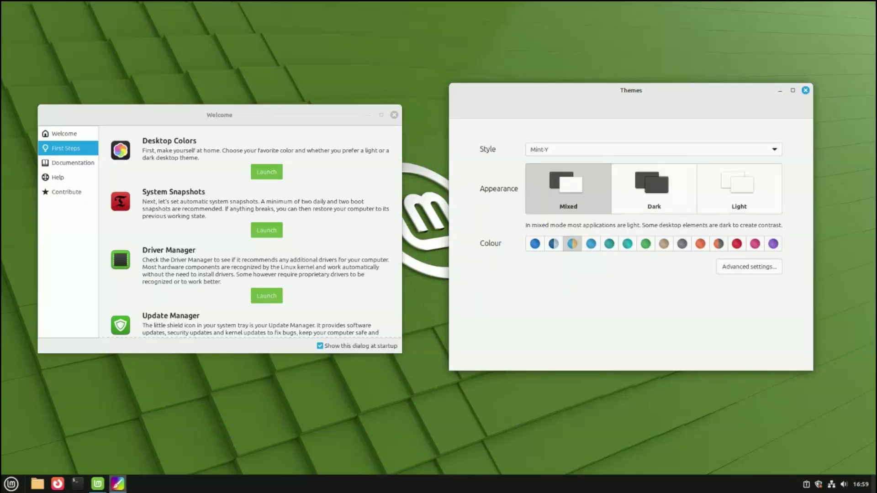
click(805, 91)
Look through the Documentation, Help and Contribute sections of the Welcome window.
click(73, 163)
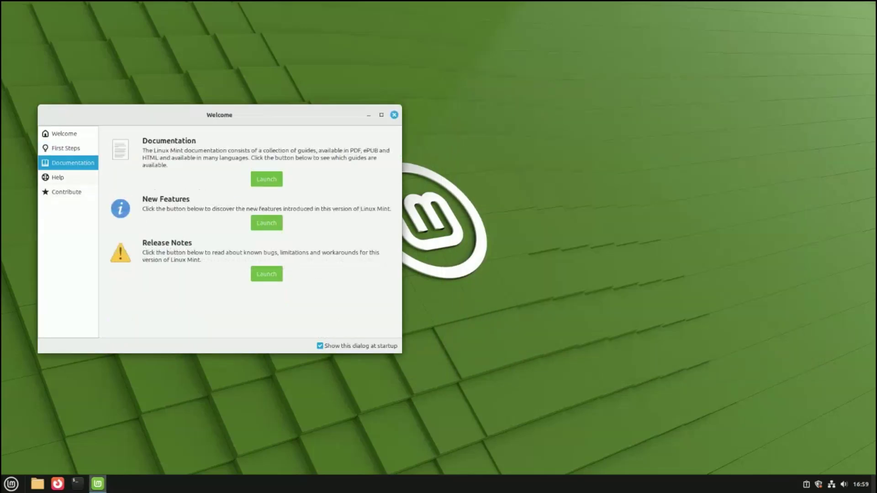
click(68, 177)
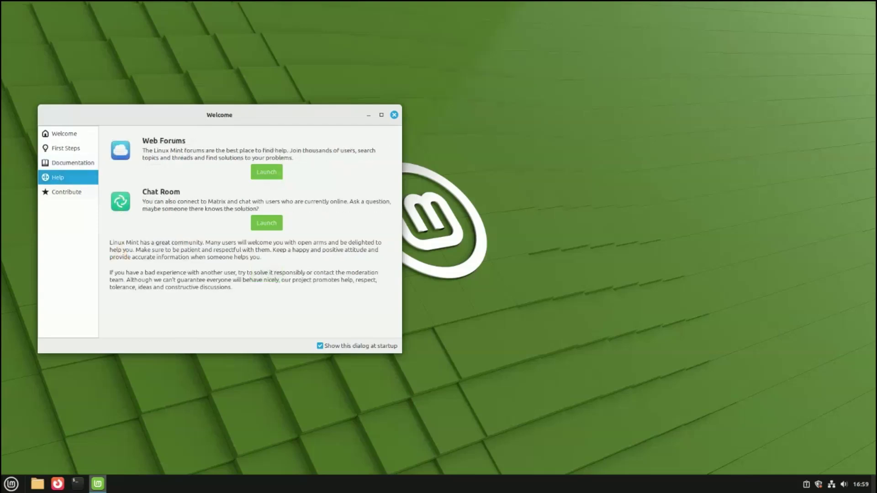
click(68, 192)
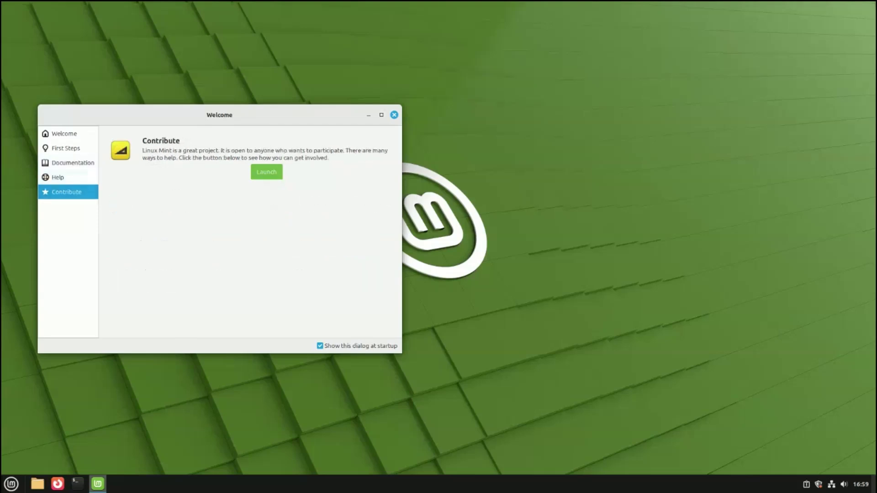
Stop the Welcome dialog from showing at startup and close it.
click(320, 346)
click(394, 115)
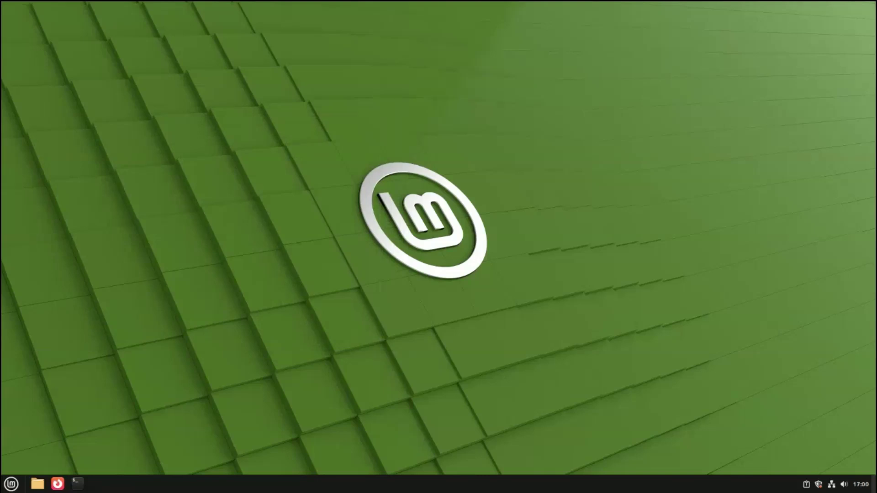
View the calendar, sound volume and network applets in the system tray.
click(861, 484)
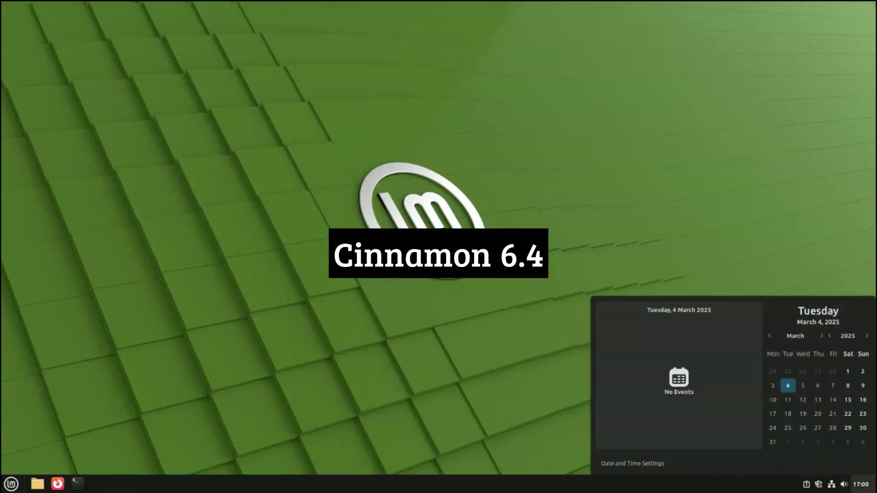
click(861, 484)
click(844, 484)
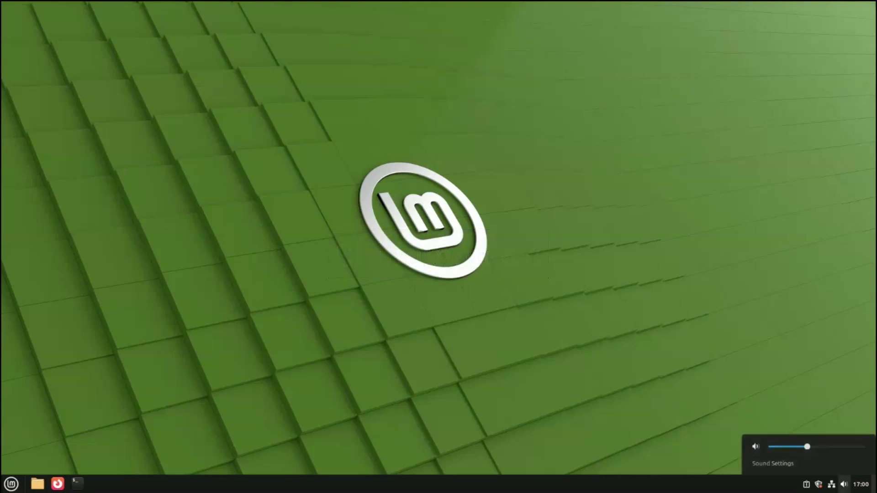
click(831, 484)
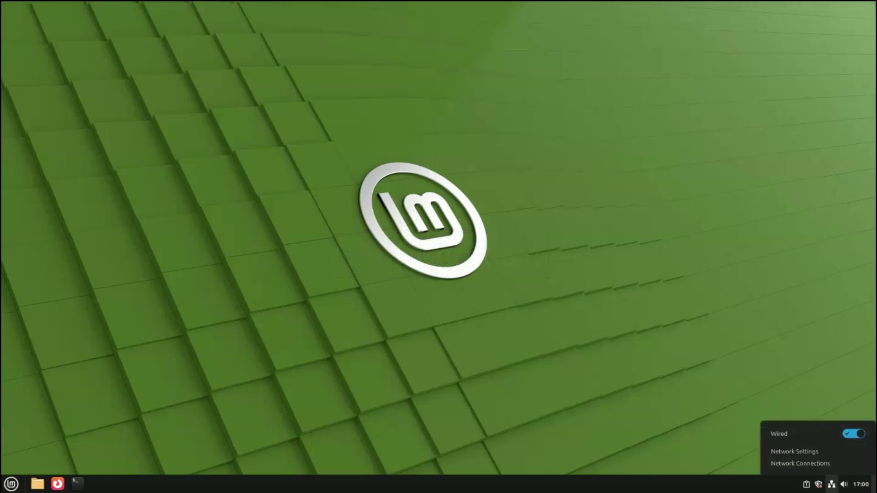
Open and close the Update Manager, and open and dismiss the remaining item in the system tray.
click(818, 484)
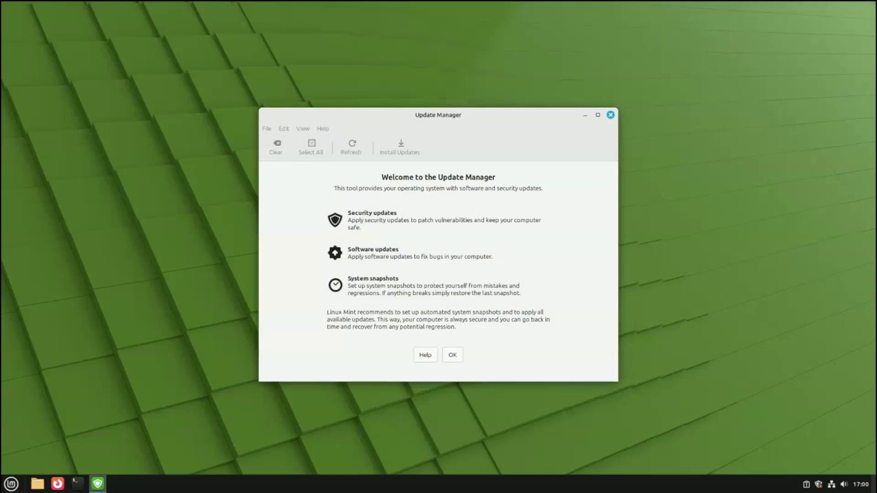
click(610, 115)
click(805, 484)
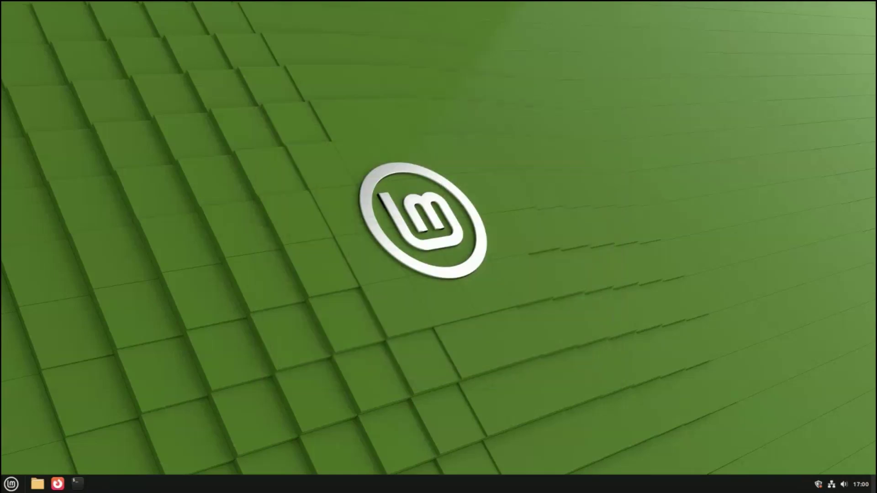
click(663, 71)
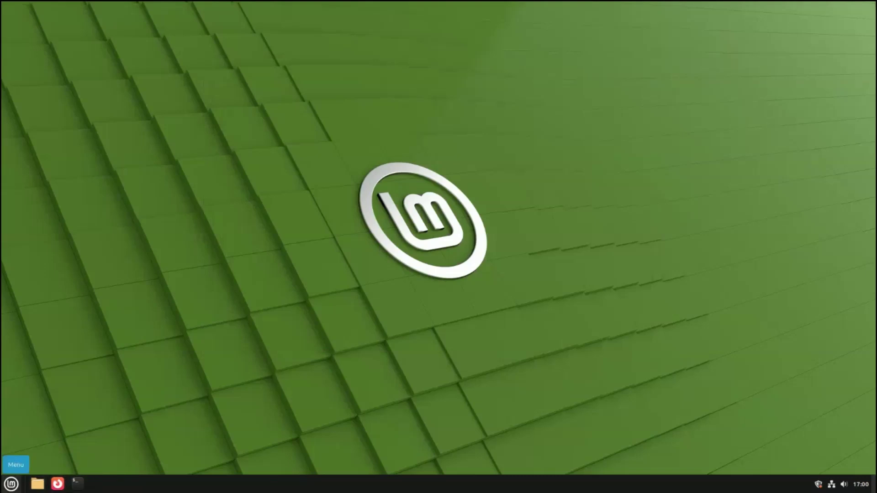
Browse the Preferences category of the installed applications and close the application launcher.
click(11, 483)
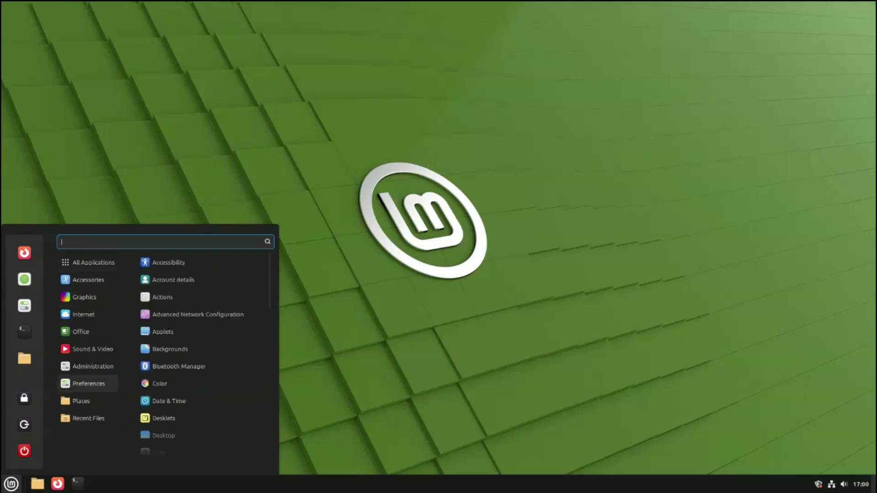
key(Escape)
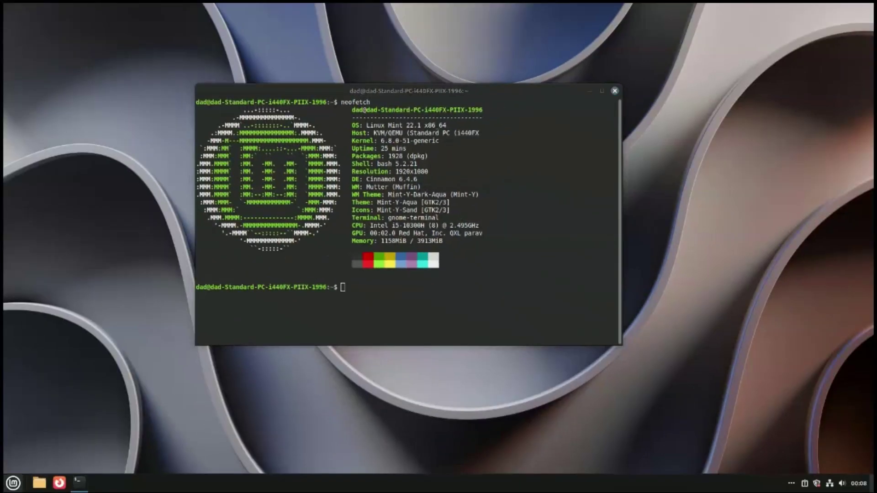
Browse the Graphics and Administration categories of the installed applications in the application launcher.
click(13, 483)
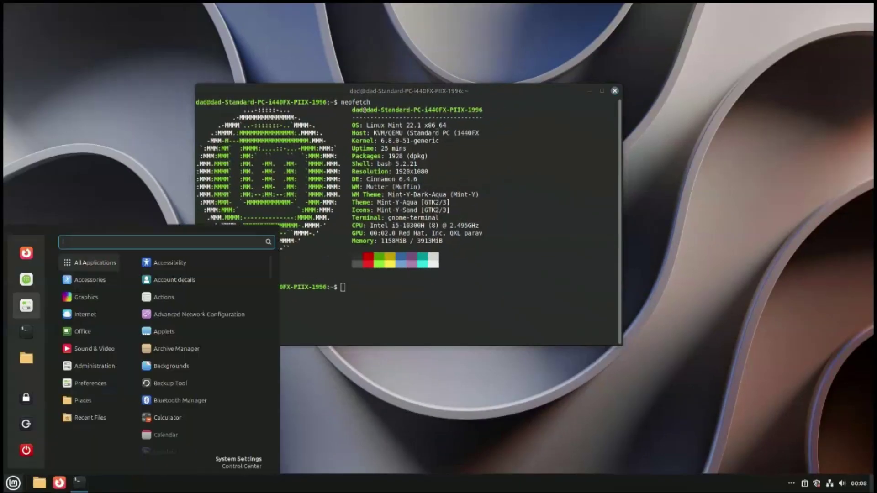
mouse_move(85, 314)
mouse_move(85, 298)
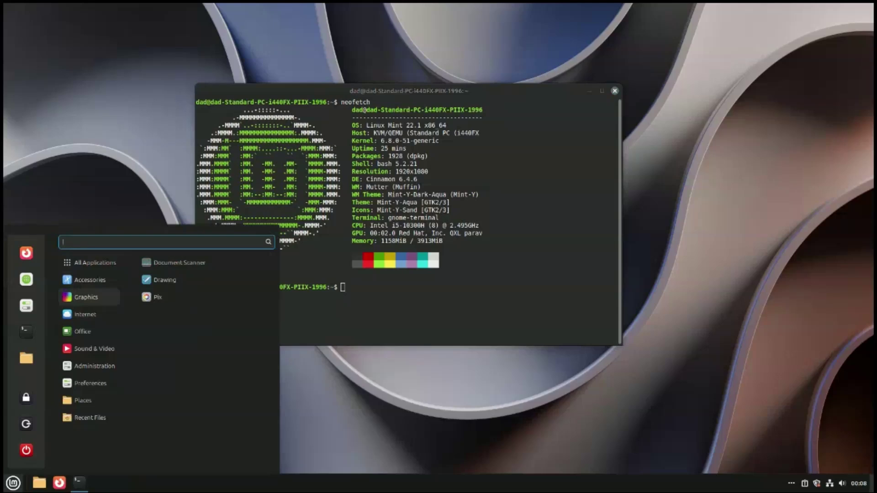
mouse_move(94, 366)
scroll(200, 367, down, 3)
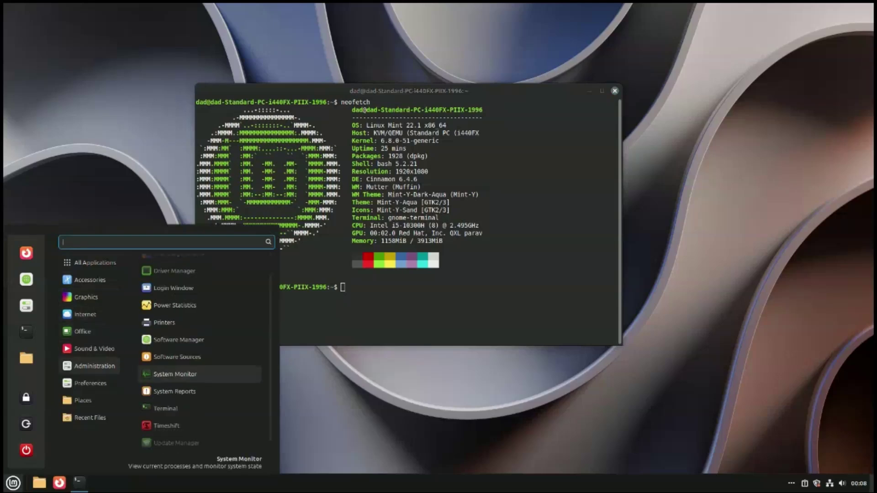
scroll(200, 367, up, 3)
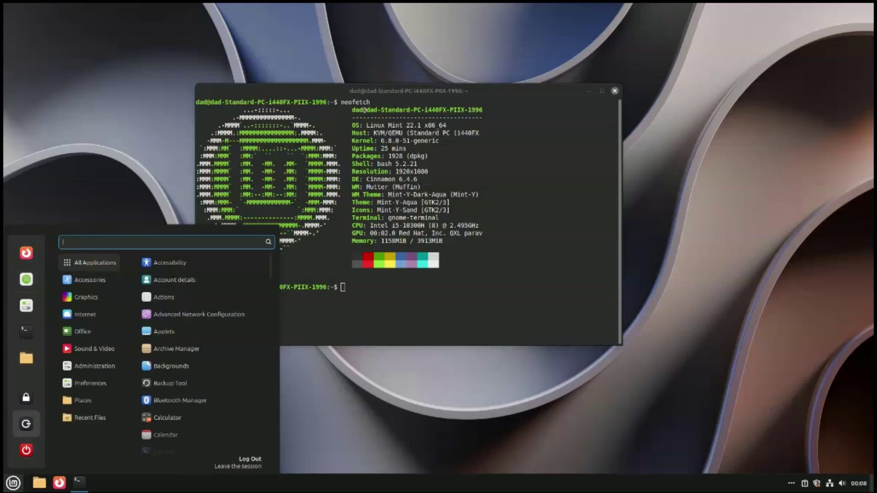
Open the Log Out dialog, go through its choices and cancel it.
click(27, 423)
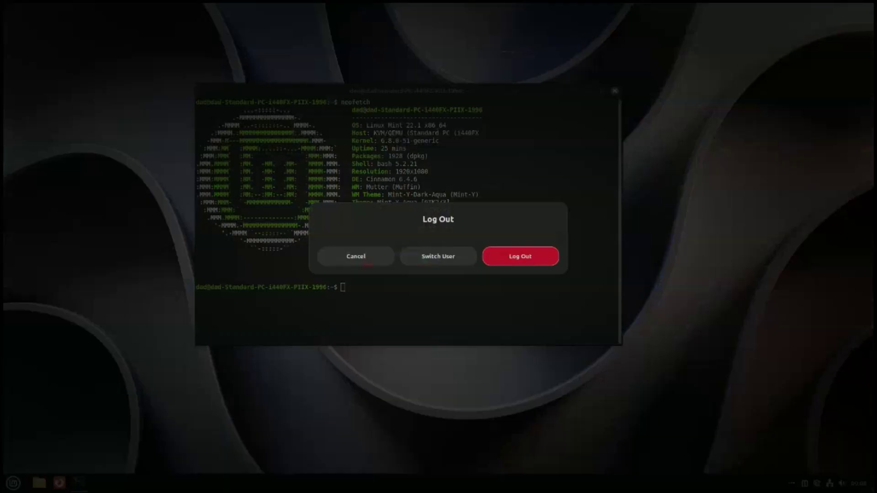
key(Tab)
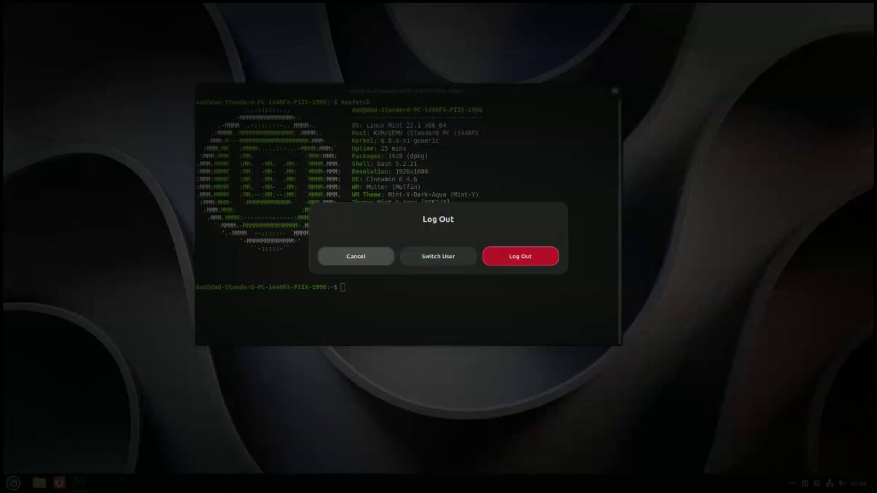
key(Right)
key(Right)
key(Left)
key(Left)
key(Return)
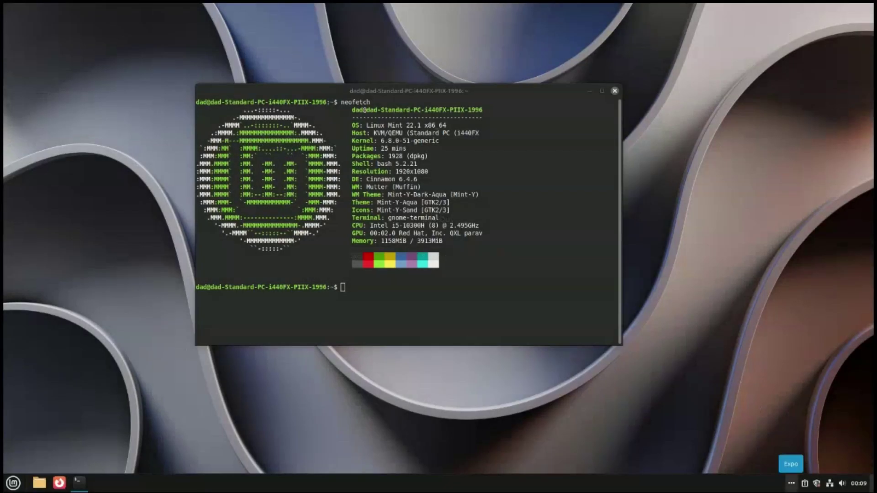
Switch to Workspace 2 through the Expo overview, and remove the empty Workspace 3 from the overview.
click(790, 484)
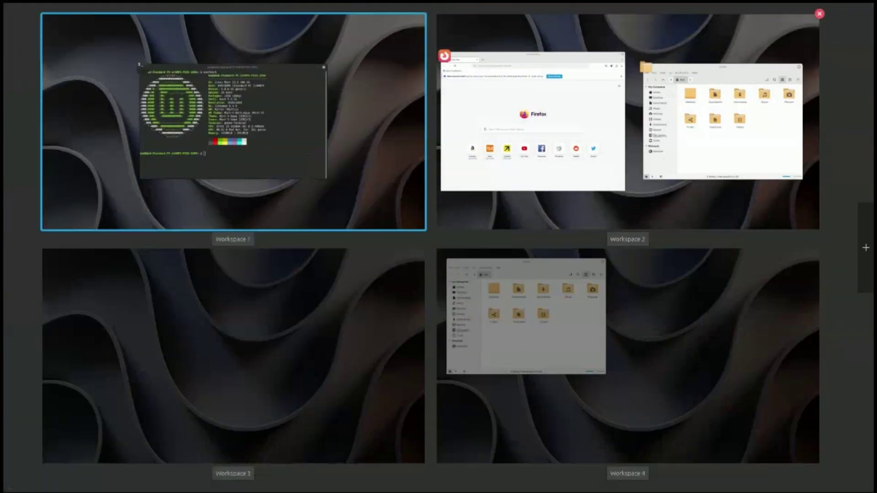
click(529, 119)
click(791, 483)
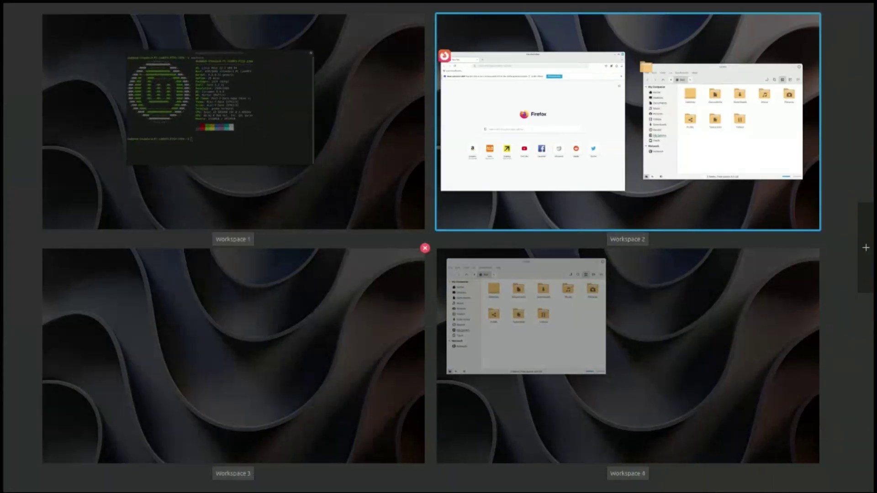
click(424, 249)
click(622, 248)
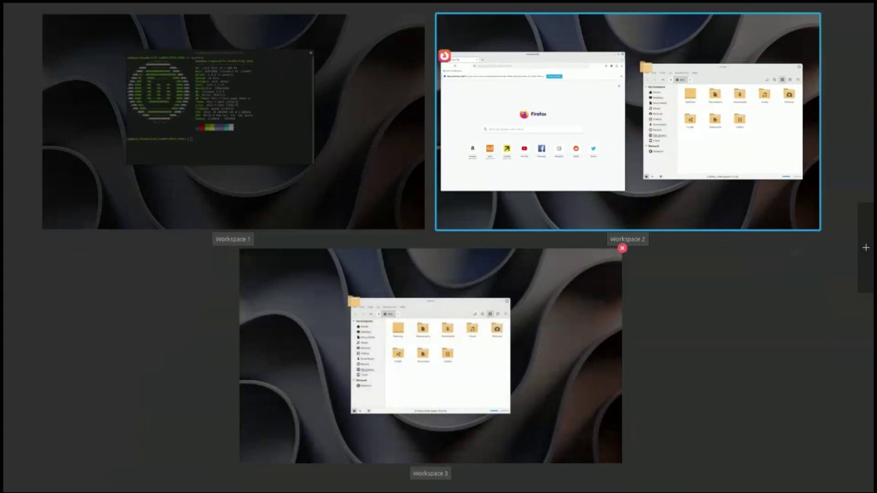
click(233, 238)
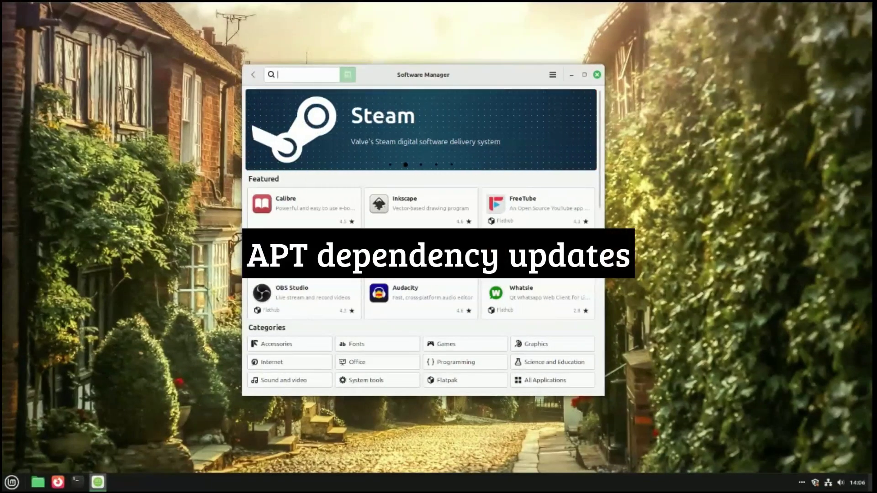
View Inkscape's page in the Software Manager and choose System Package from its package sources.
click(420, 209)
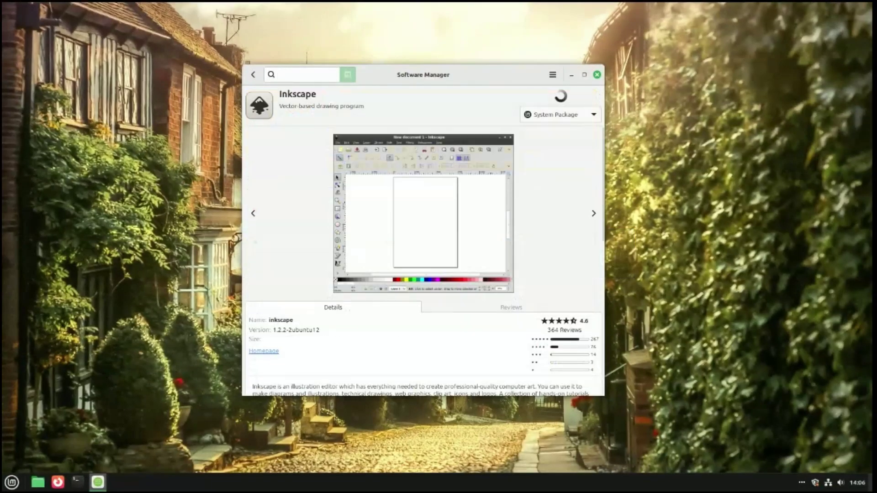
click(560, 115)
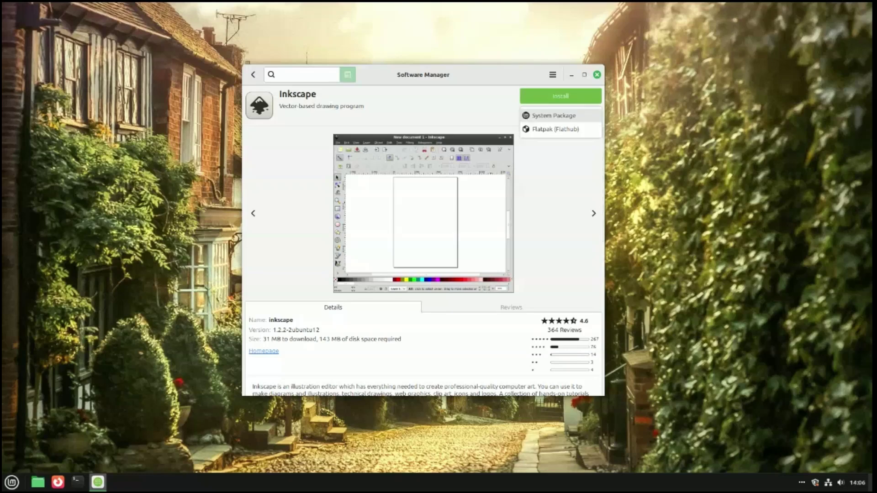
click(560, 116)
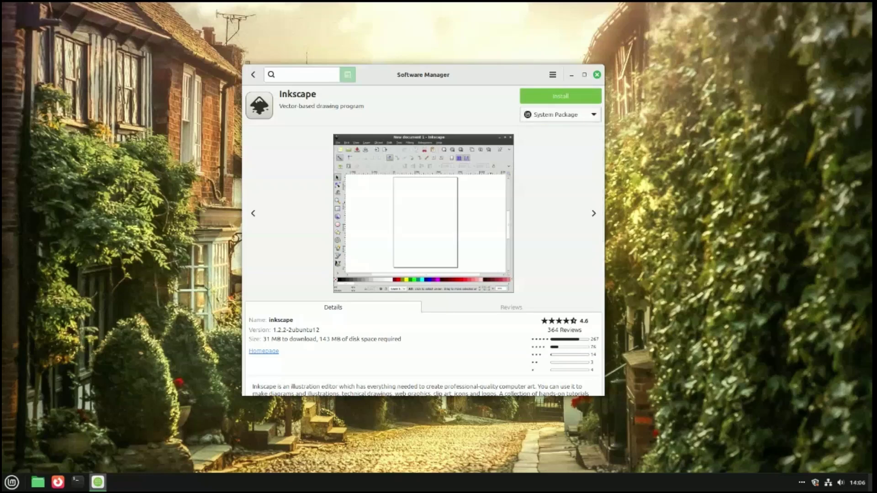
Return to the Software Manager's home page and open Krita from the Top Rated applications.
click(253, 74)
scroll(421, 256, down, 3)
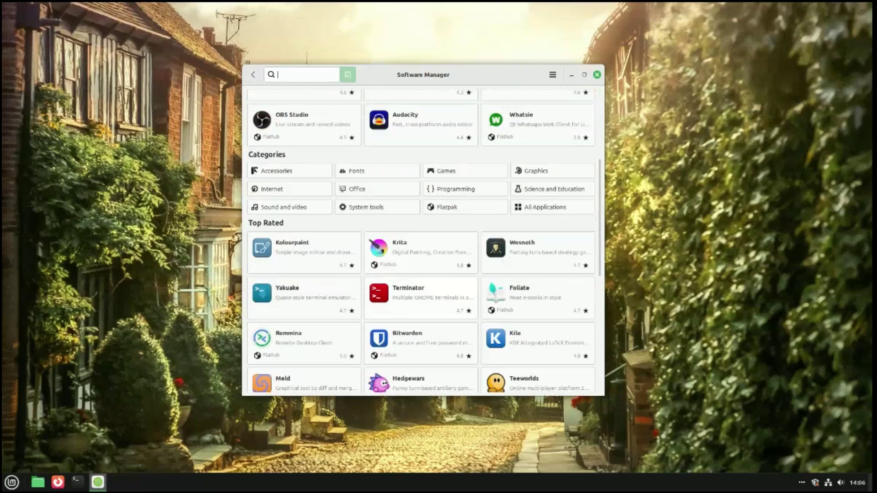
click(421, 252)
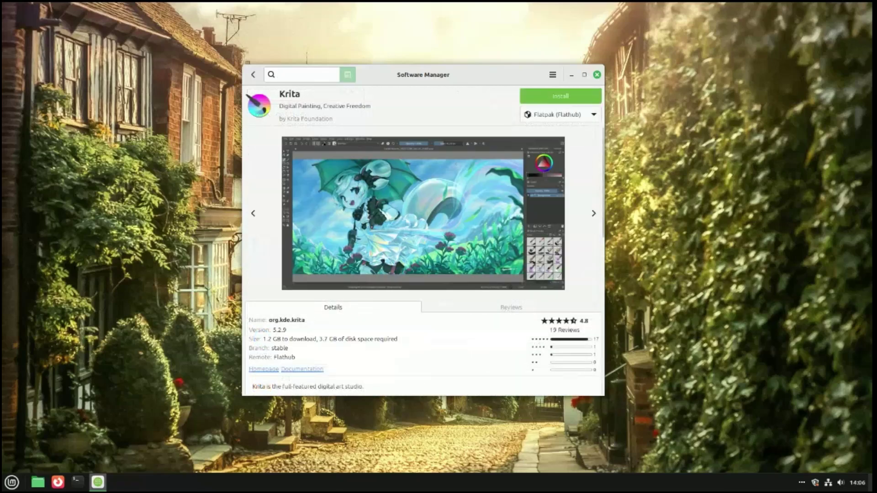
Open the Update Manager, place the Software Manager window beside it, and view the description of the fonts-noto-color-emoji update.
click(816, 483)
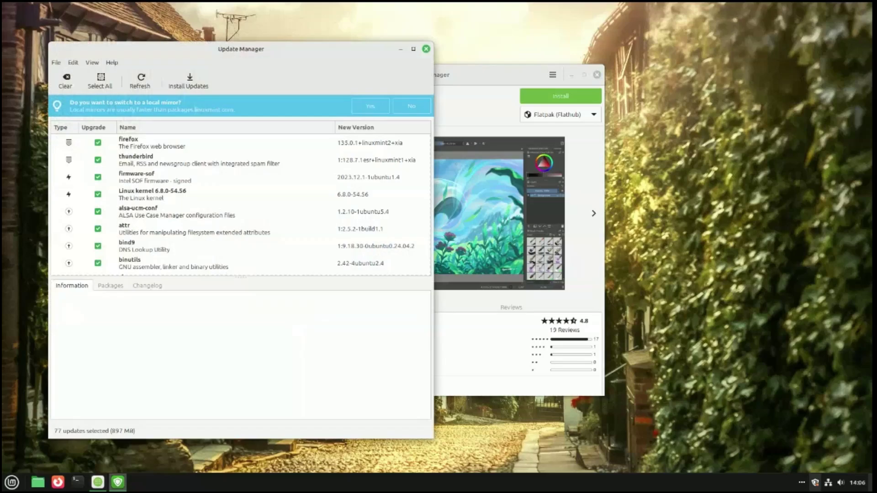
drag(493, 74, 729, 74)
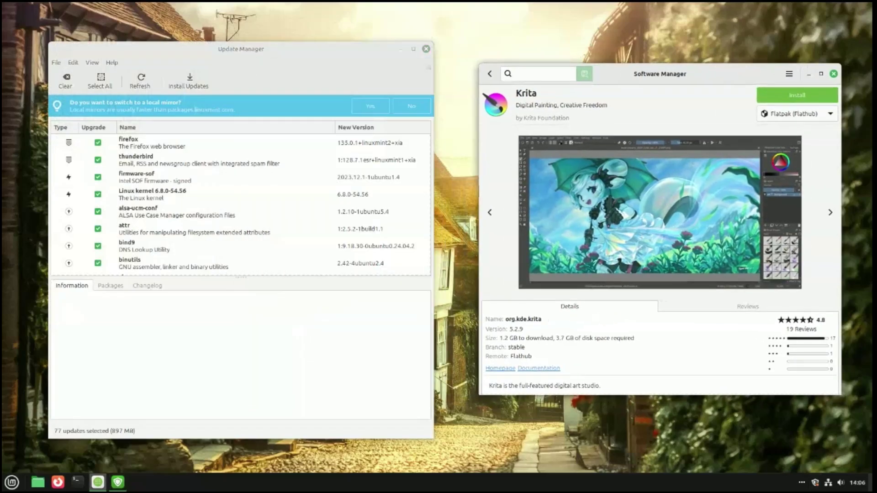
drag(320, 49, 320, 47)
scroll(240, 203, down, 3)
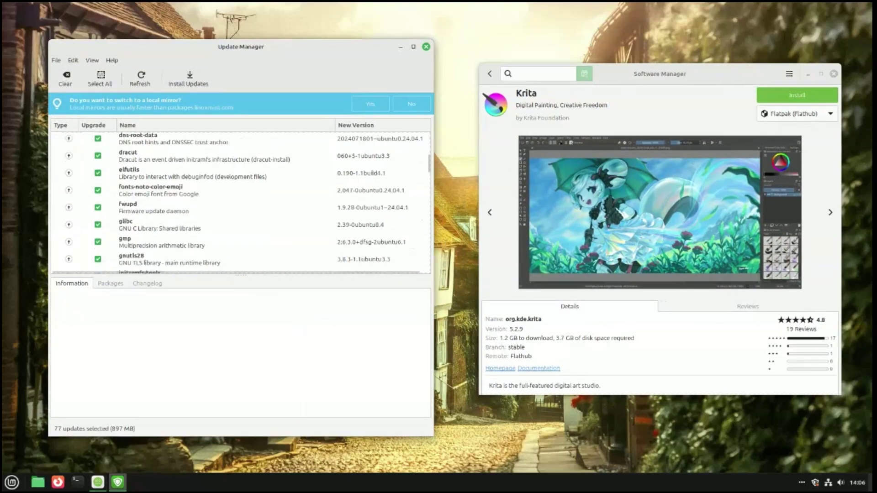
click(227, 191)
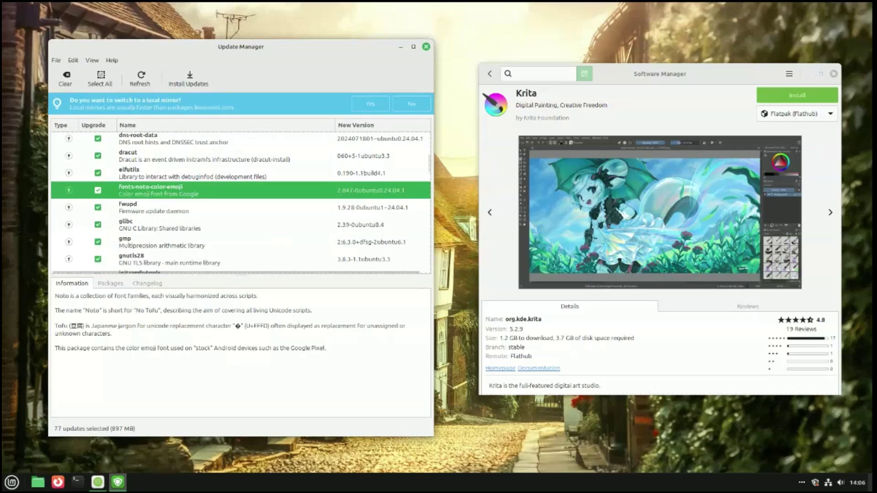
Refresh the list of available updates and view the description of the Linux kernel 6.8.0-55.57 update.
click(141, 78)
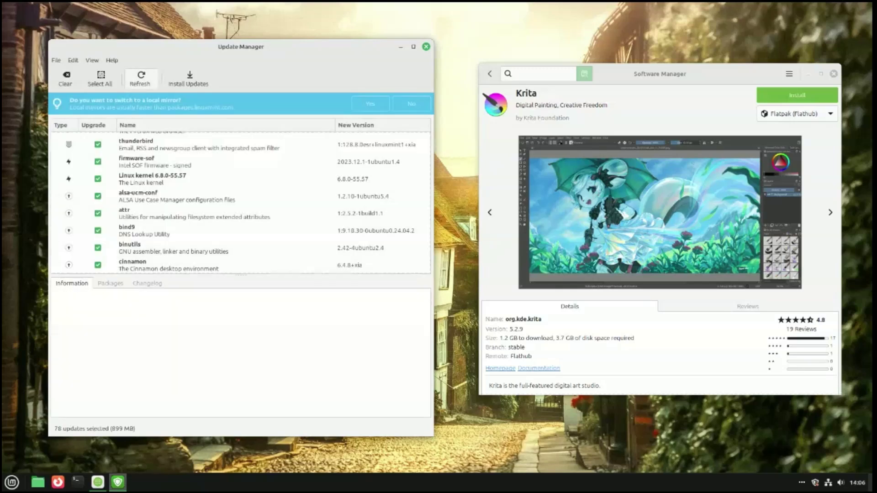
click(133, 179)
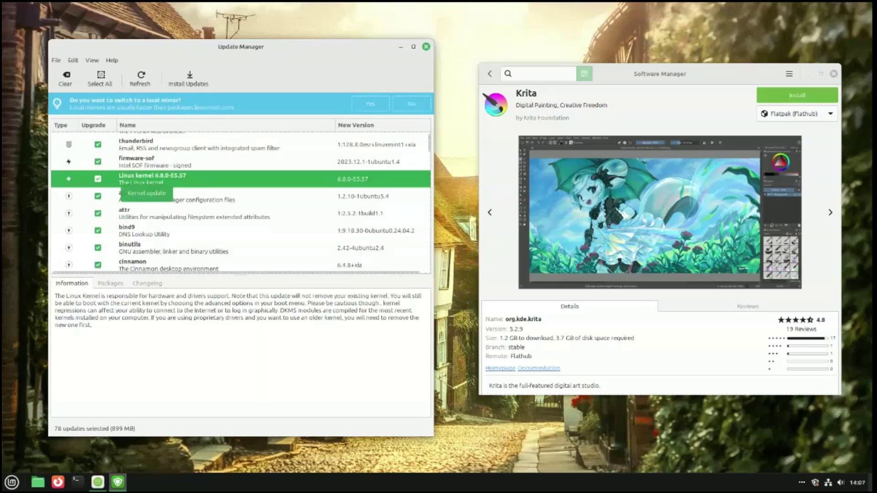
View the History of Updates in the Update Manager and close it.
click(56, 60)
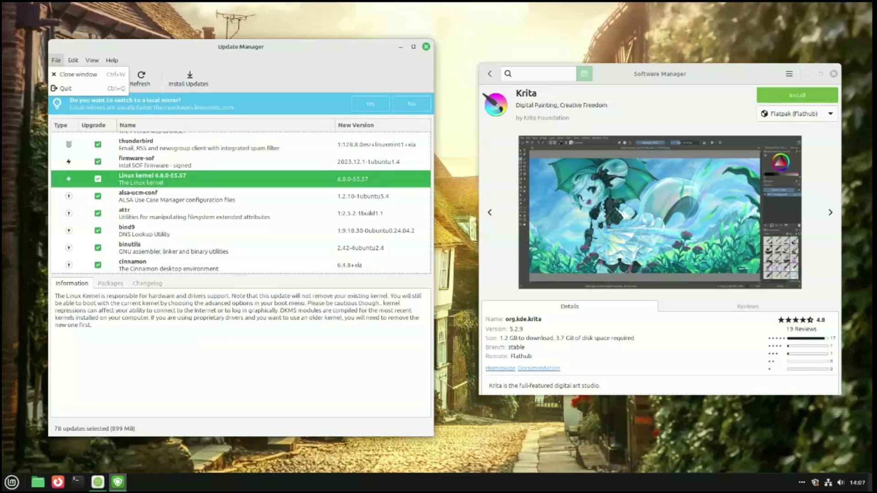
mouse_move(92, 60)
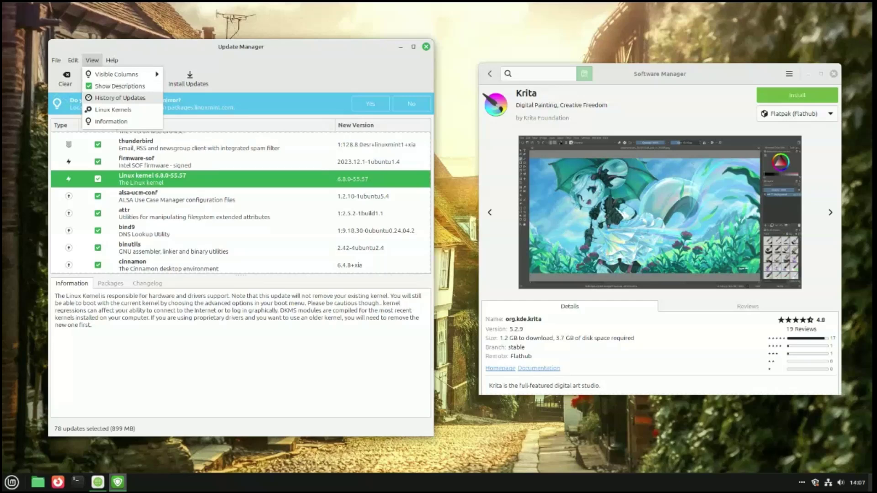
click(118, 98)
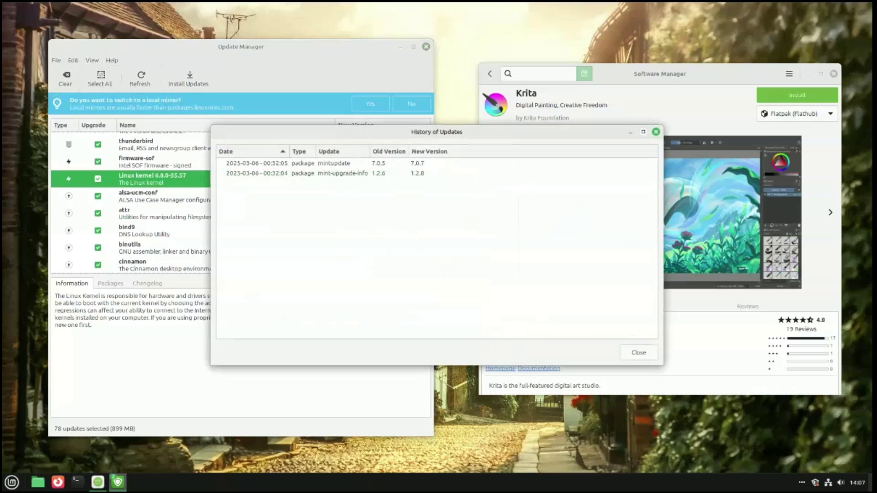
key(Escape)
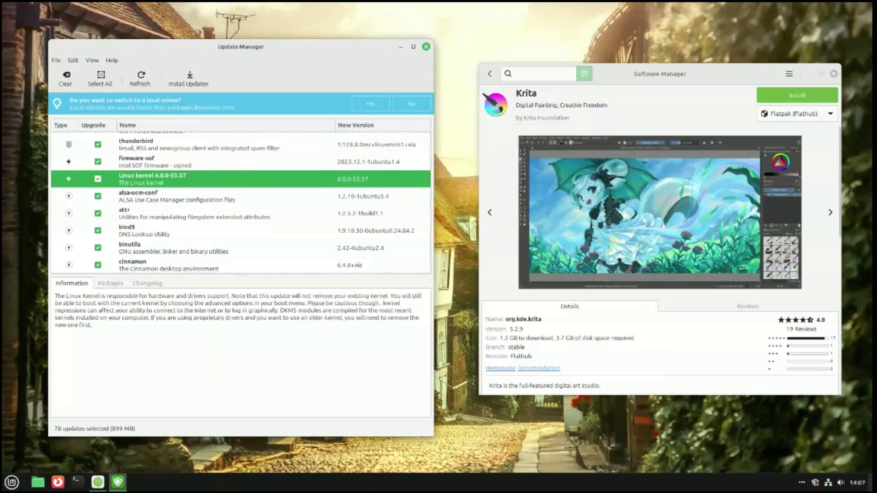
Move the Software Manager window partly over the Update Manager and go back from Krita's page.
drag(660, 73, 462, 79)
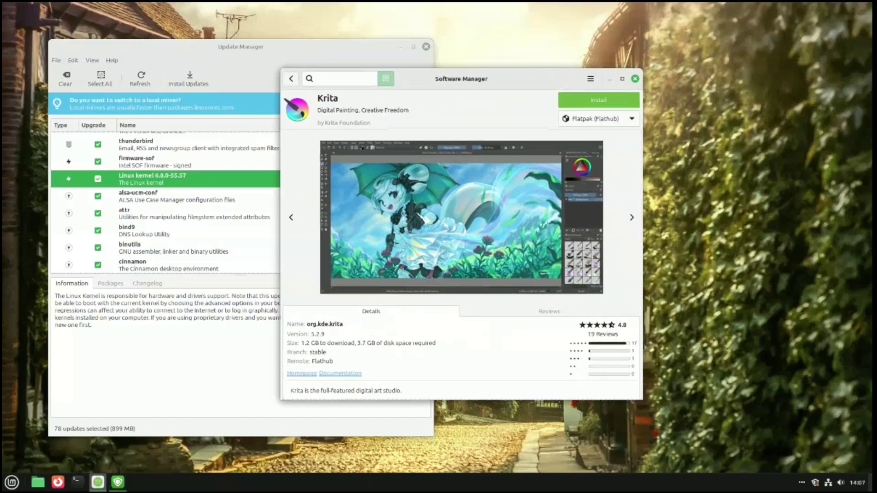
key(alt+Left)
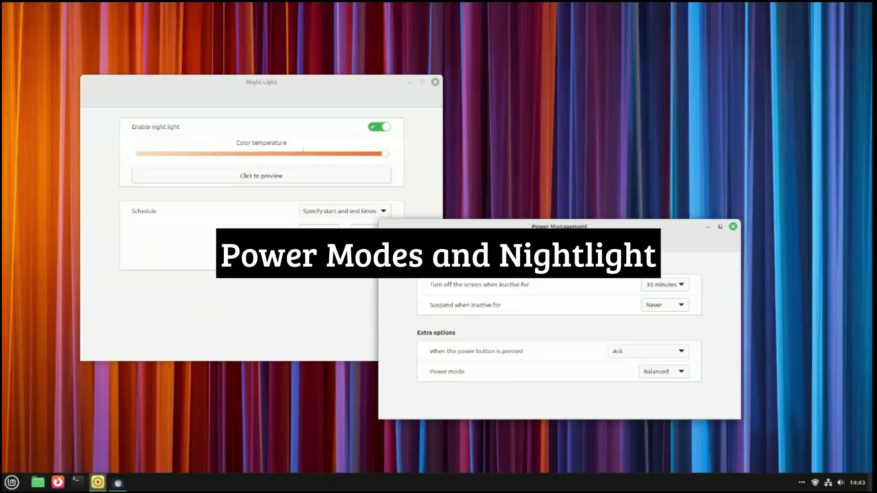
Bring the Night Light window forward, then move the Power Management window over it and choose Balanced as the power mode.
key(alt+Tab)
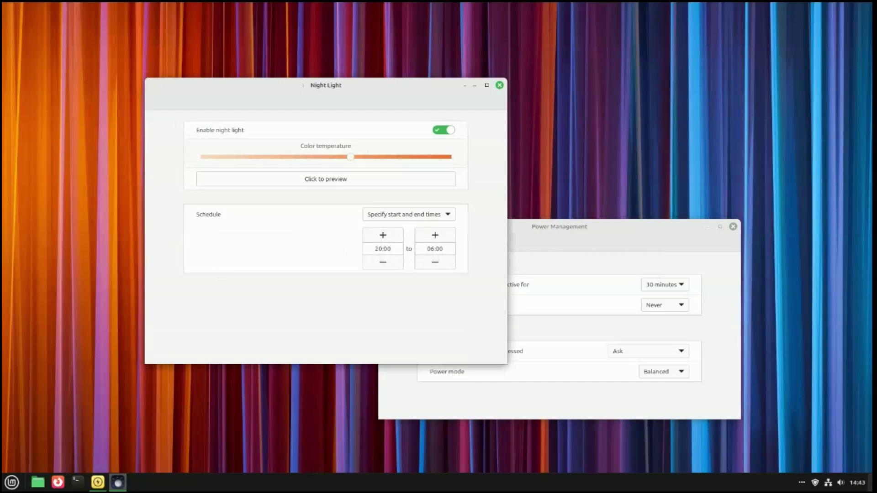
drag(607, 228, 518, 201)
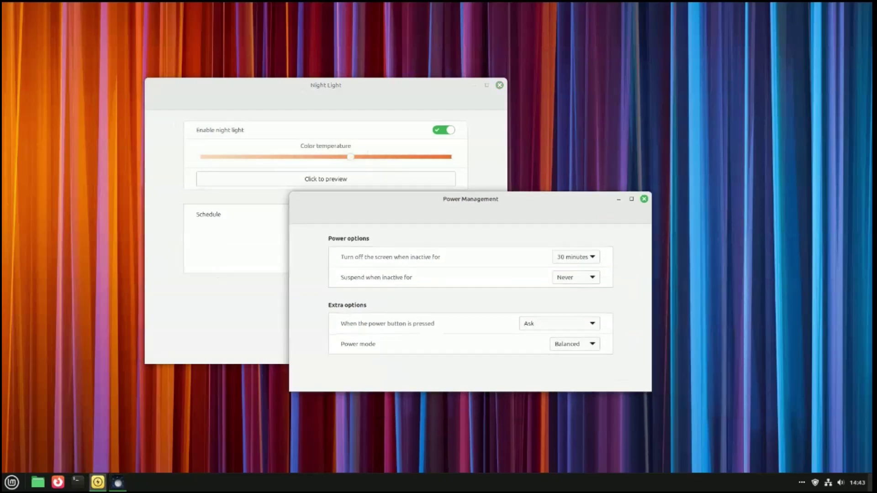
click(575, 343)
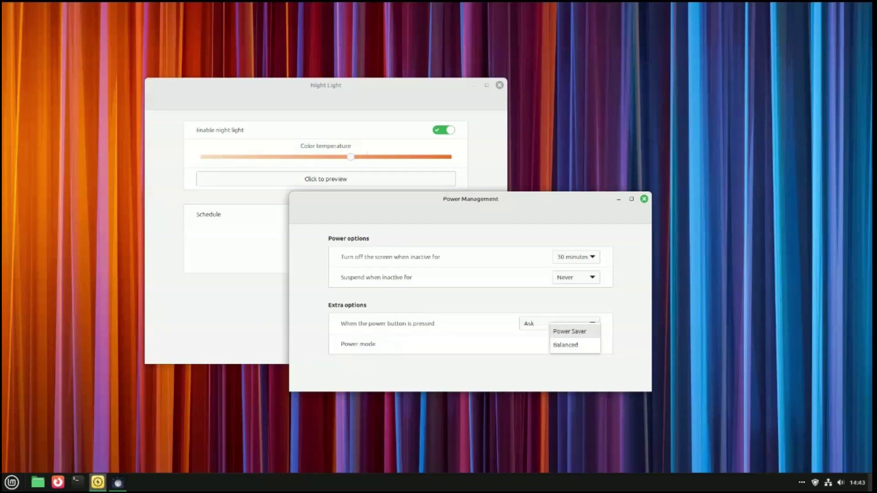
click(574, 345)
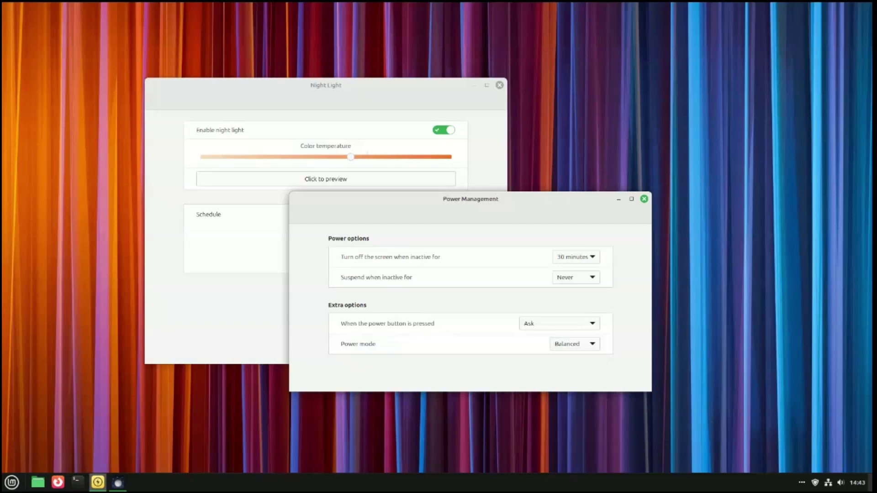
Close the Power Management and Night Light windows and launch System Settings.
click(643, 198)
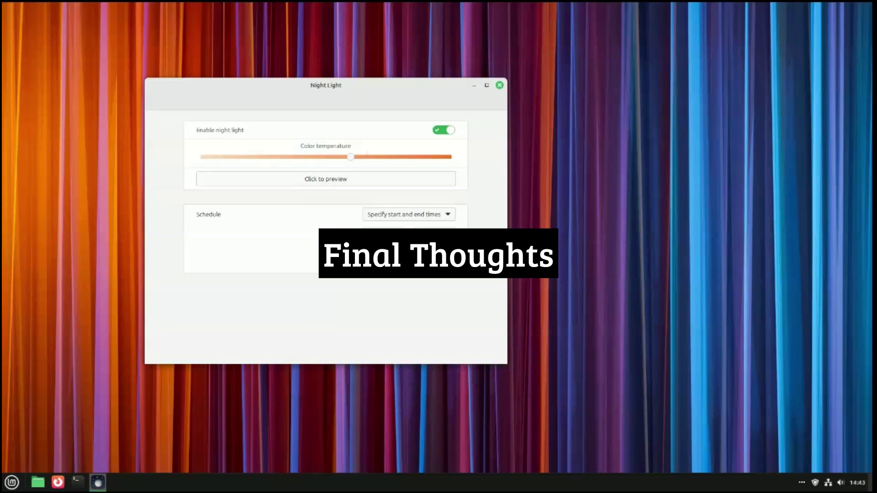
key(alt+F4)
key(super)
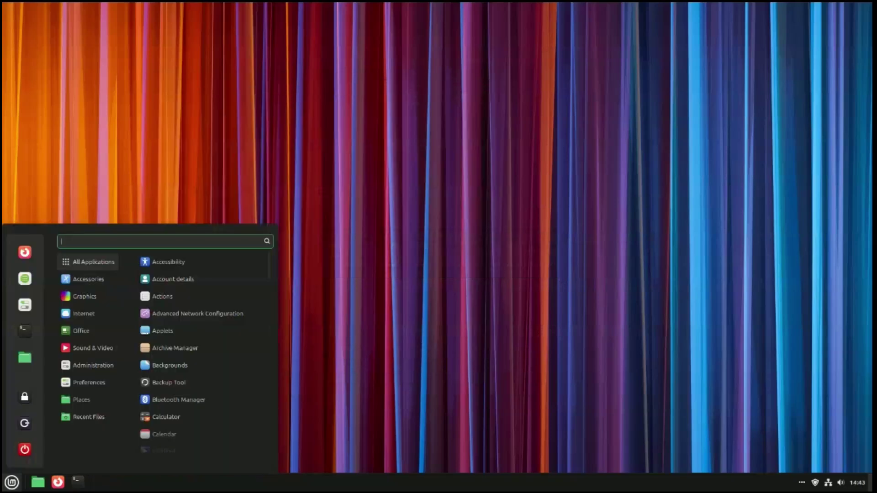
click(25, 305)
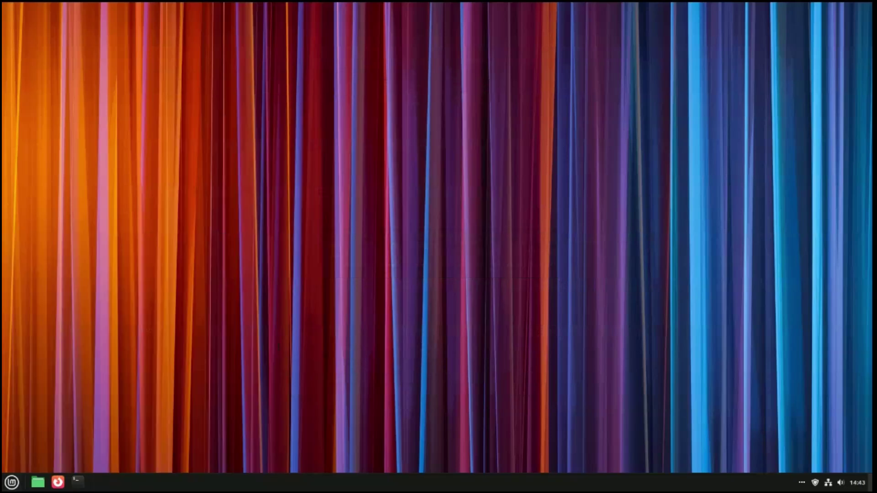
Open the Themes settings, choose the orange colour with the Dark appearance, and move the System Settings window aside to free desktop space.
drag(437, 110, 368, 58)
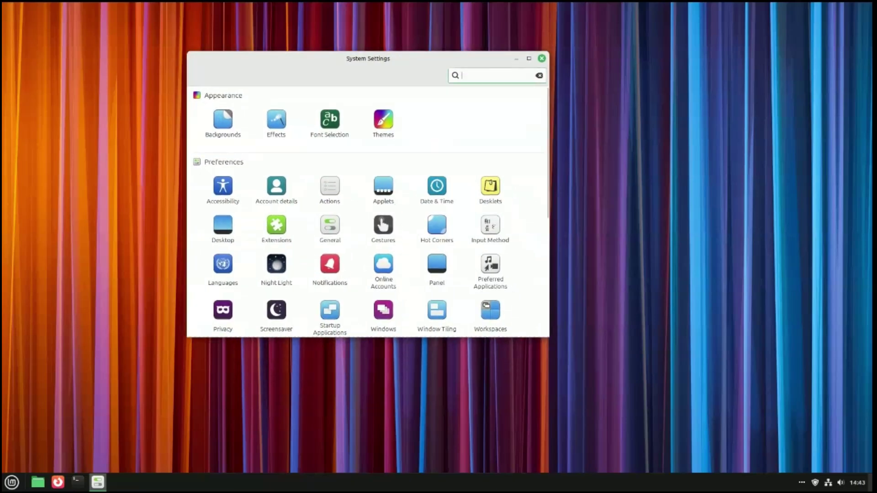
click(383, 123)
key(Return)
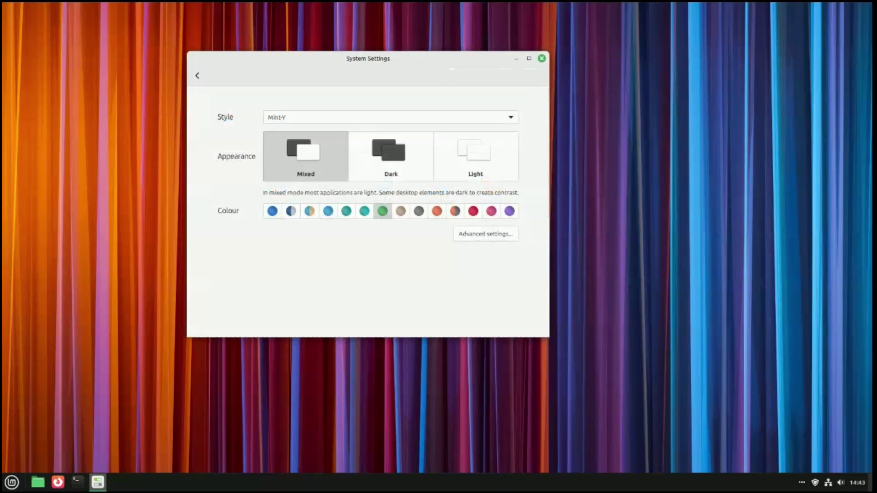
click(437, 211)
click(390, 156)
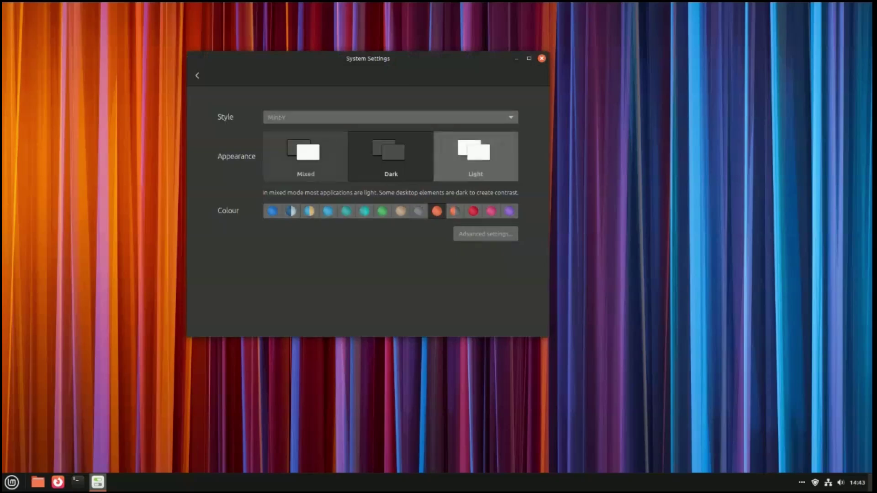
drag(393, 58, 625, 91)
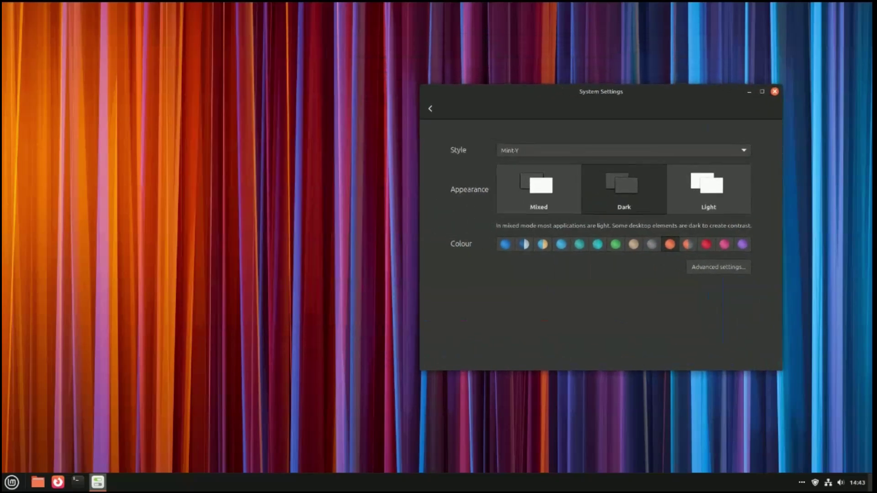
Run neofetch in a new terminal, then enlarge and reposition the terminal window to show the full output.
click(77, 482)
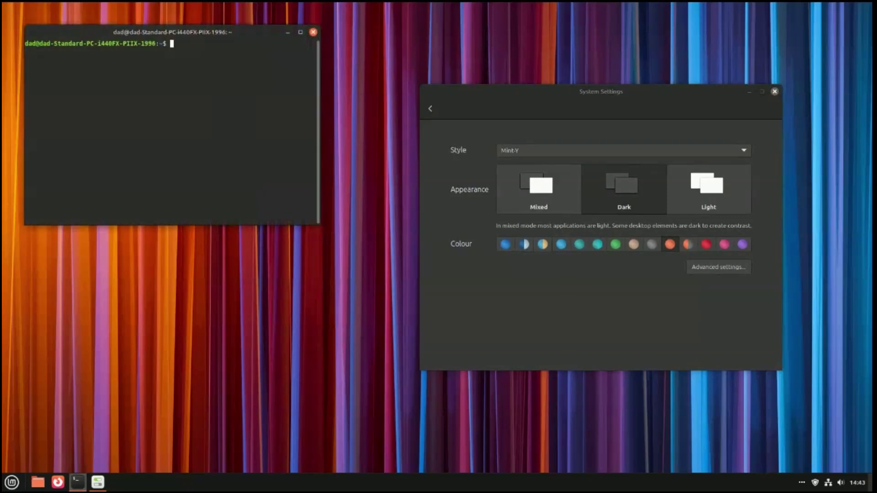
text(neofetch)
key(Return)
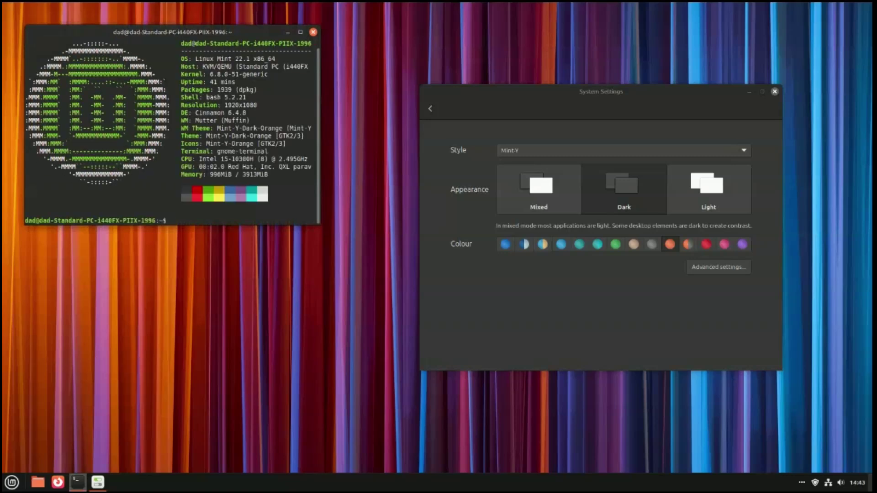
drag(320, 224, 418, 402)
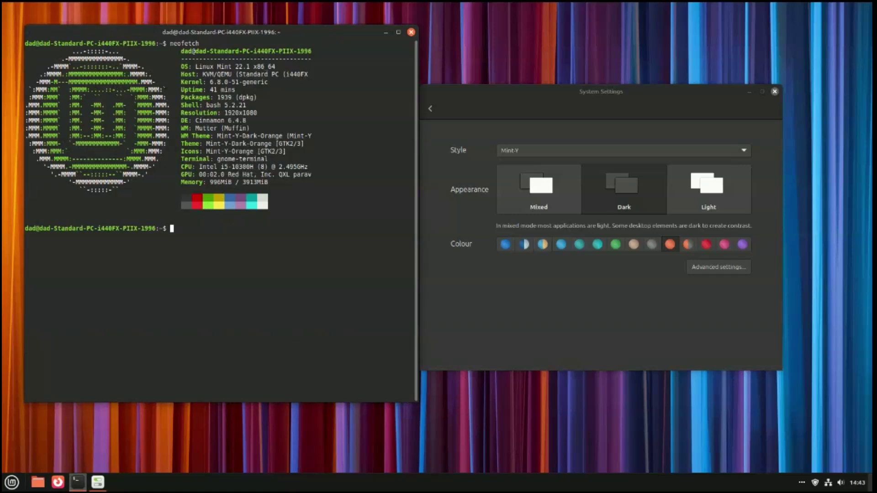
drag(302, 32, 359, 38)
Try the Light appearance in the theme settings, switch to Mixed, and close System Settings.
click(600, 92)
click(708, 189)
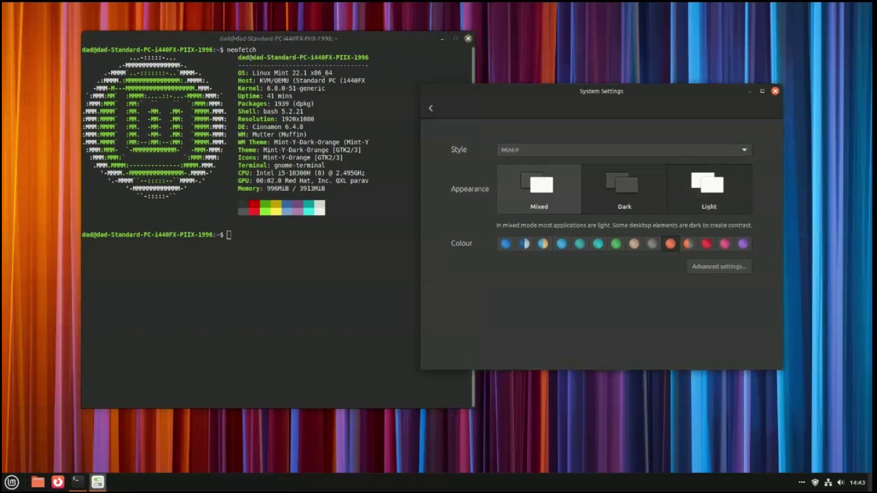
click(539, 189)
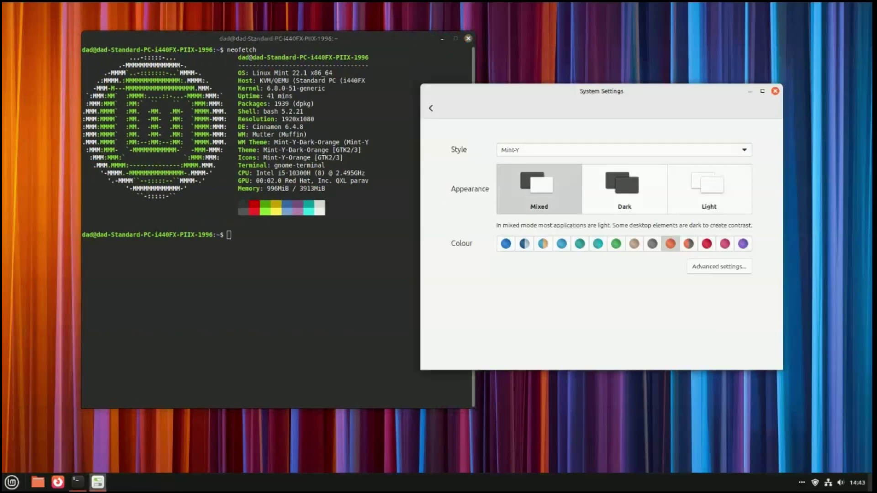
click(775, 91)
Bring up the context options of the empty desktop.
right_click(598, 38)
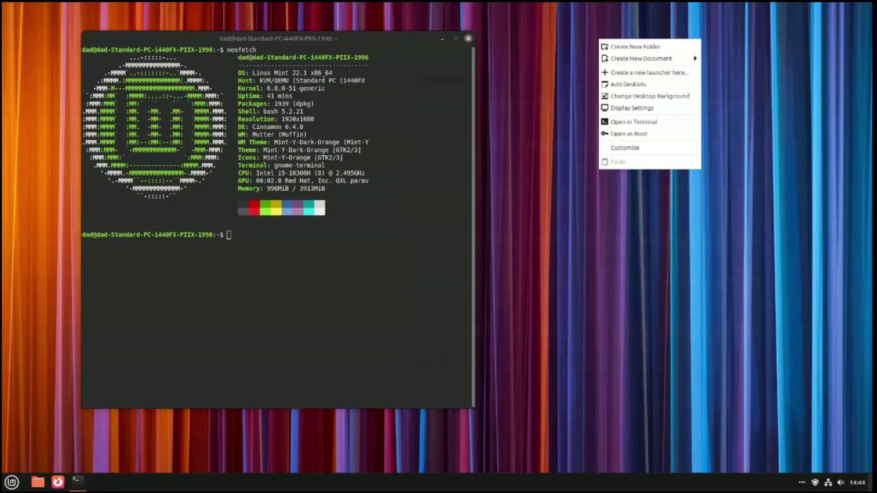